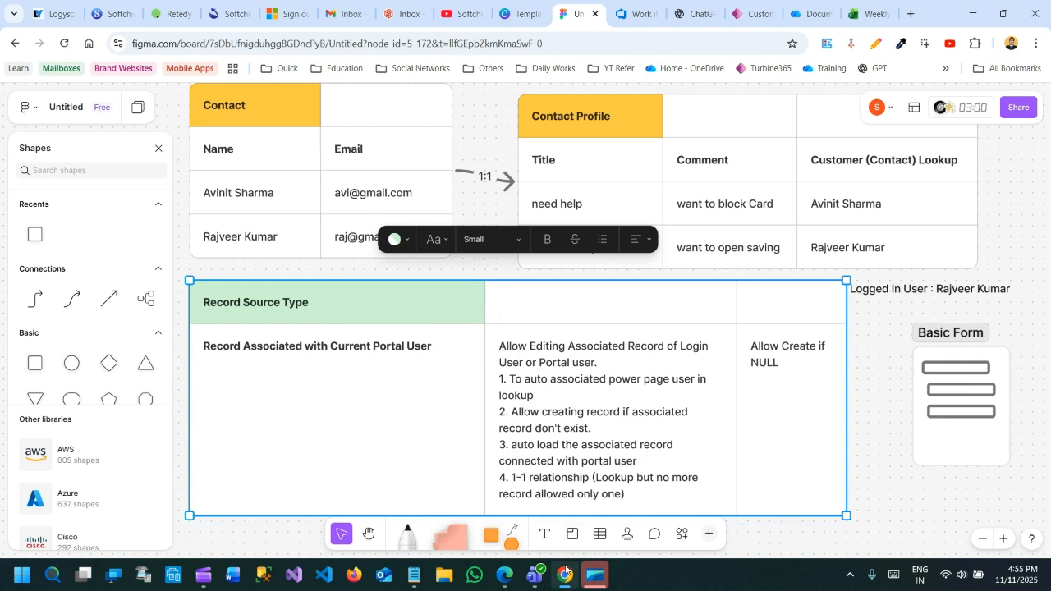
# Switch to Power Pages Management in Edge and review the Record Source Type options of the Service Edit basic form
pyautogui.click(502, 582)
pyautogui.click(597, 12)
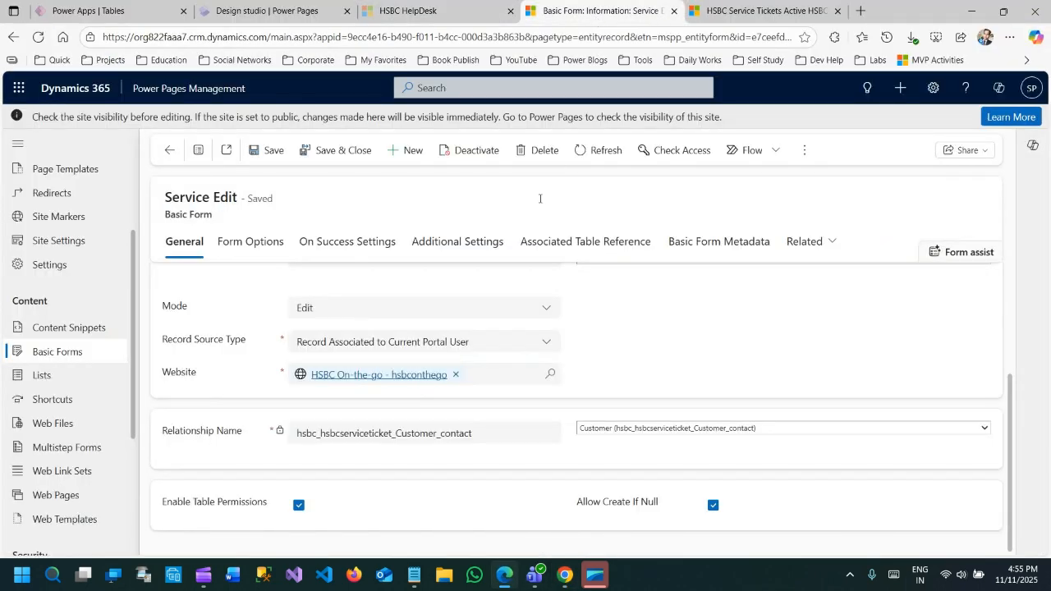
pyautogui.moveTo(165, 307); pyautogui.dragTo(197, 312)
pyautogui.click(192, 222)
pyautogui.click(345, 313)
pyautogui.click(345, 314)
pyautogui.click(344, 345)
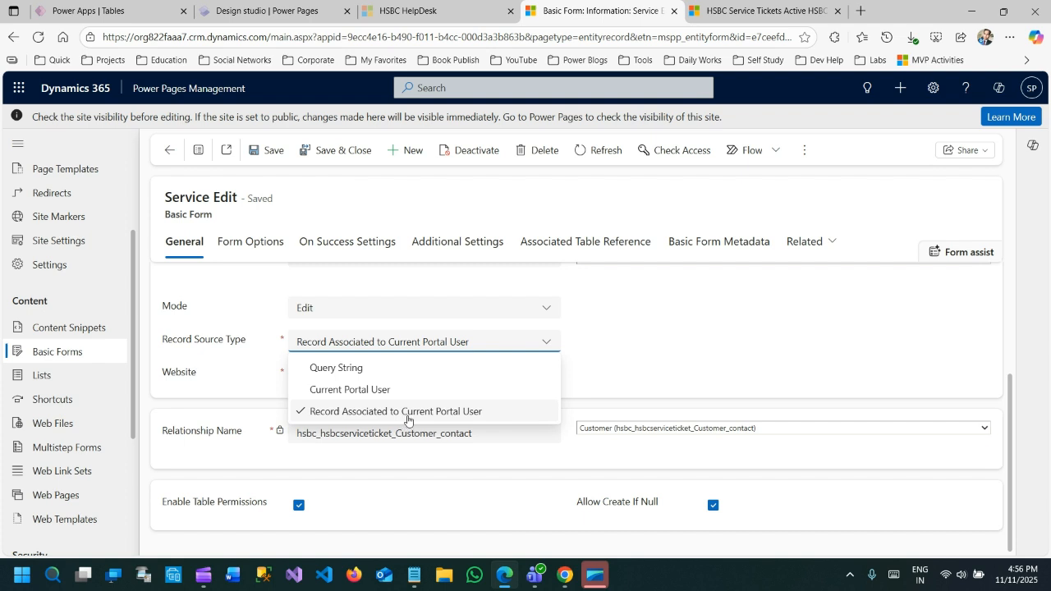
pyautogui.click(604, 368)
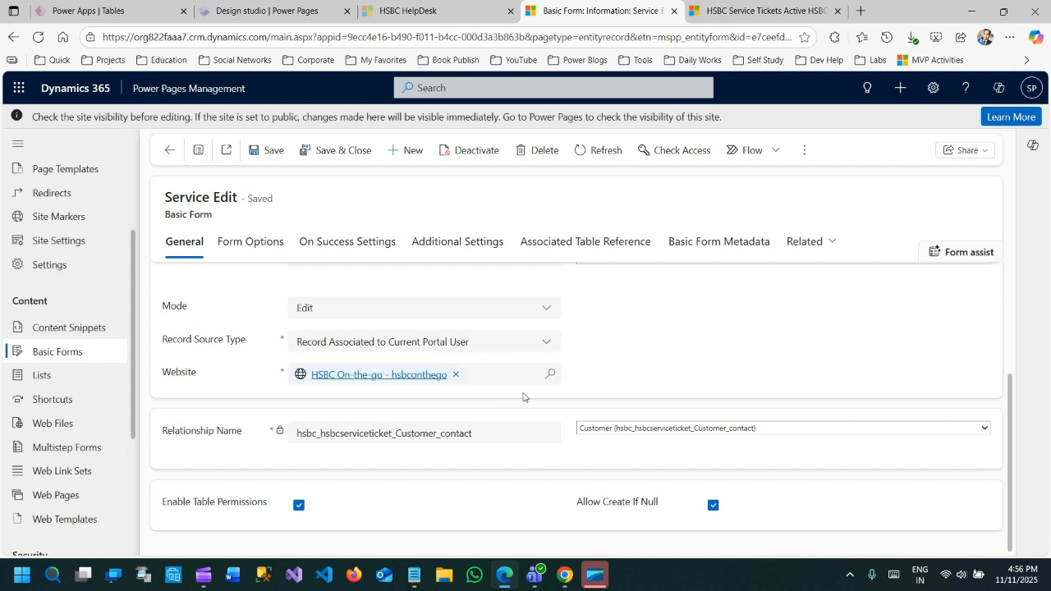
# Switch to the FigJam board in Chrome and shift the Contact table slightly toward the Contact Profile table
pyautogui.click(565, 575)
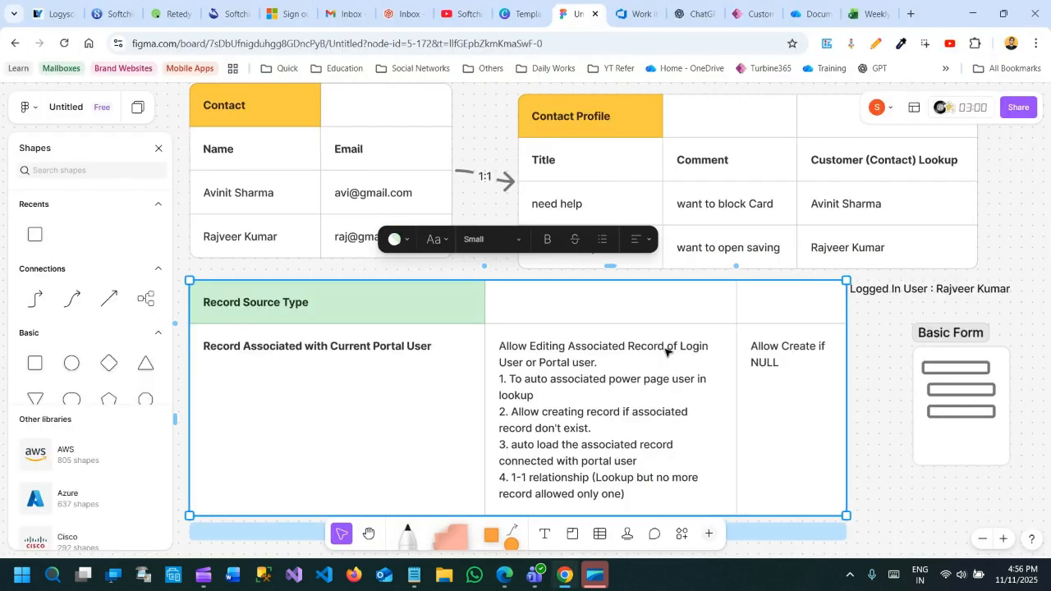
pyautogui.click(888, 468)
pyautogui.click(351, 121)
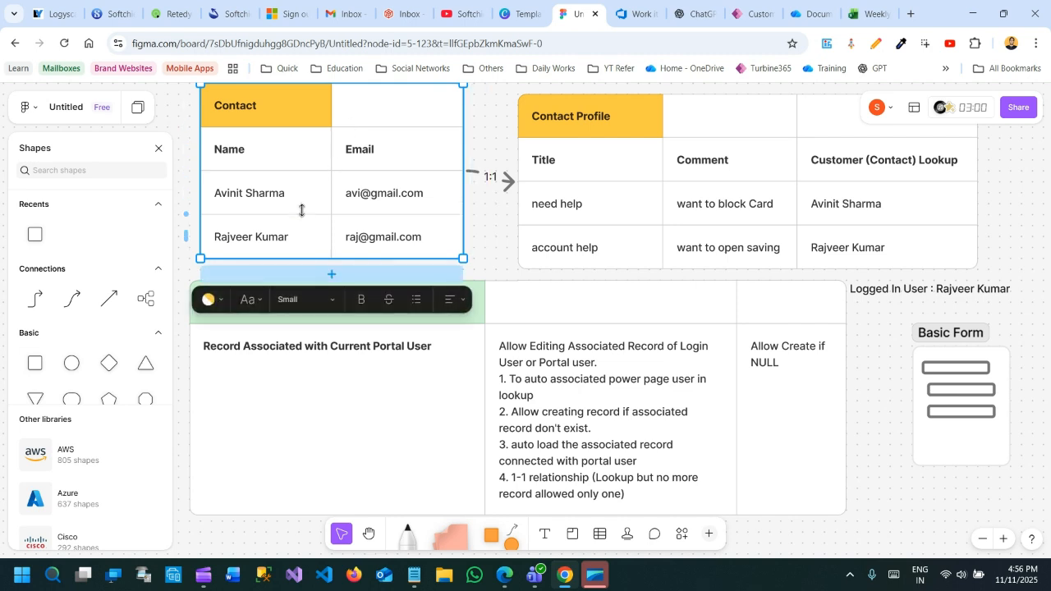
pyautogui.click(232, 198)
pyautogui.click(271, 235)
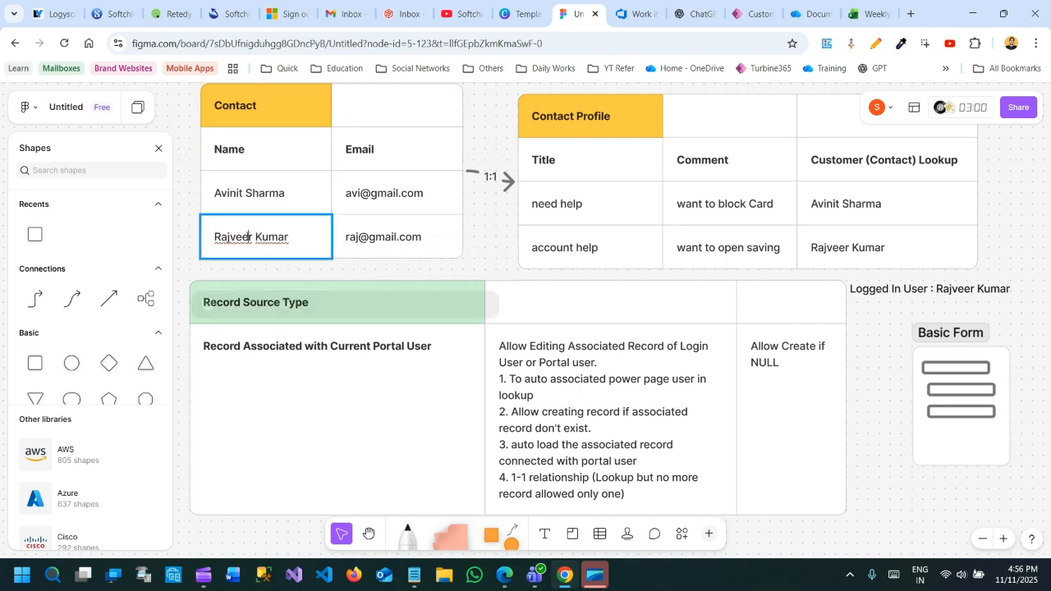
pyautogui.click(492, 238)
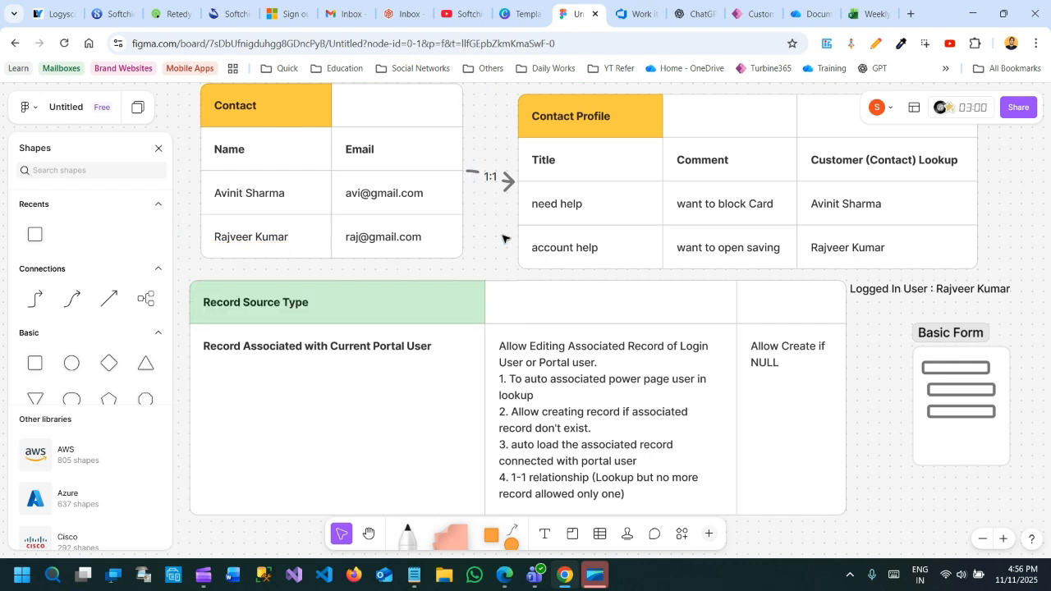
# Rename the Contact Profile table's header to Service Ticket
pyautogui.click(581, 122)
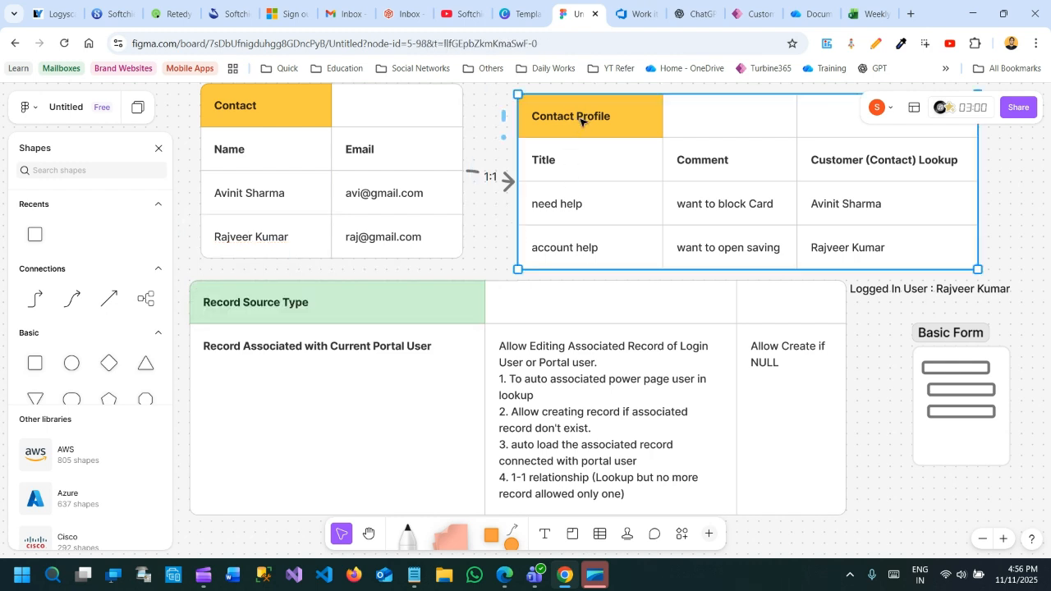
pyautogui.doubleClick(580, 116)
pyautogui.write('Service Ticket')
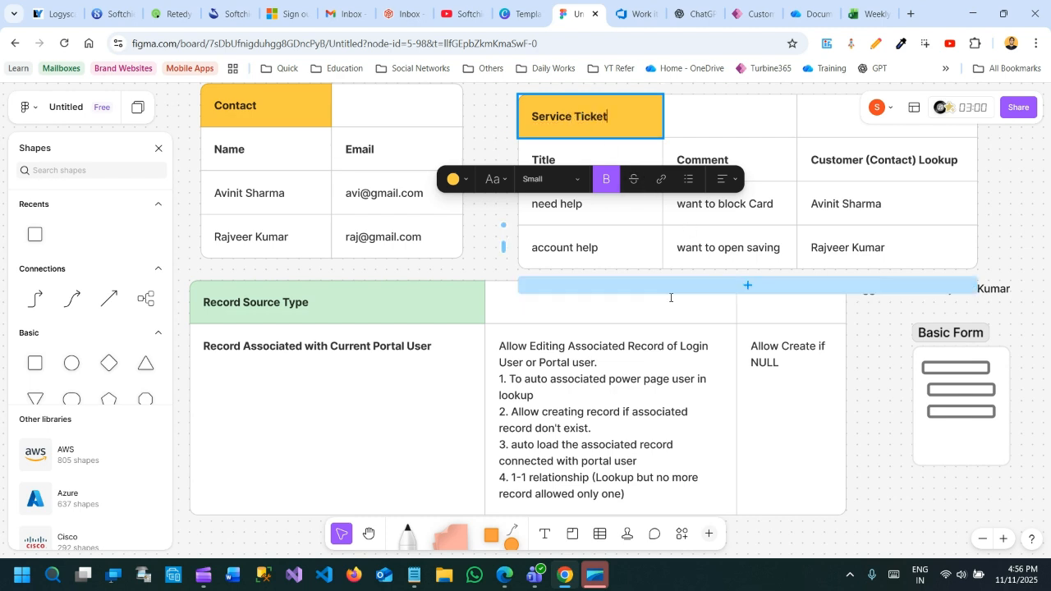
pyautogui.click(483, 263)
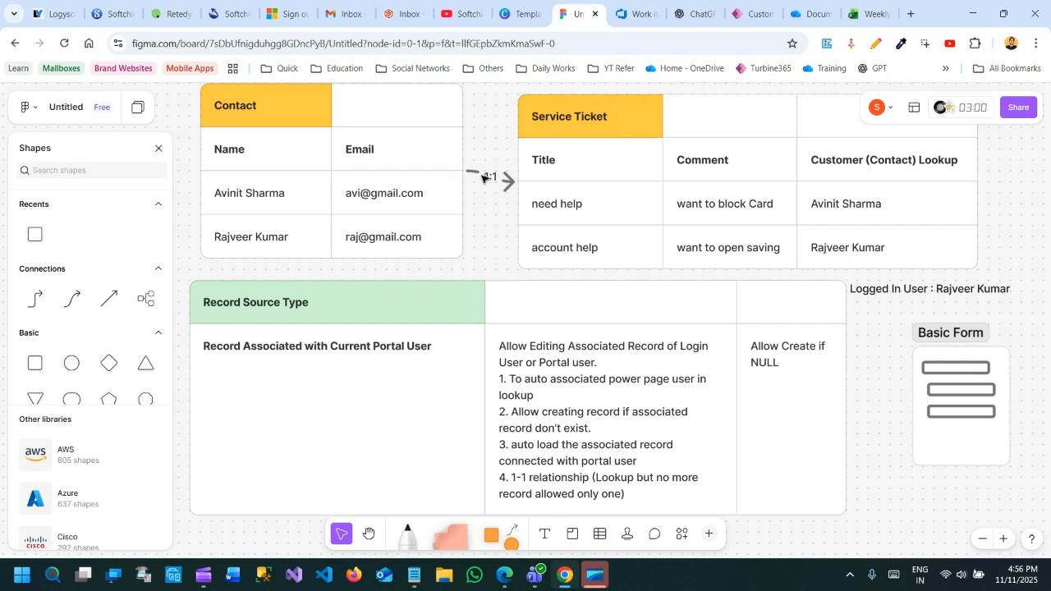
# Examine how the Customer (Contact) Lookup entries in the Service Ticket table relate to the rows of the Contact table
pyautogui.doubleClick(833, 212)
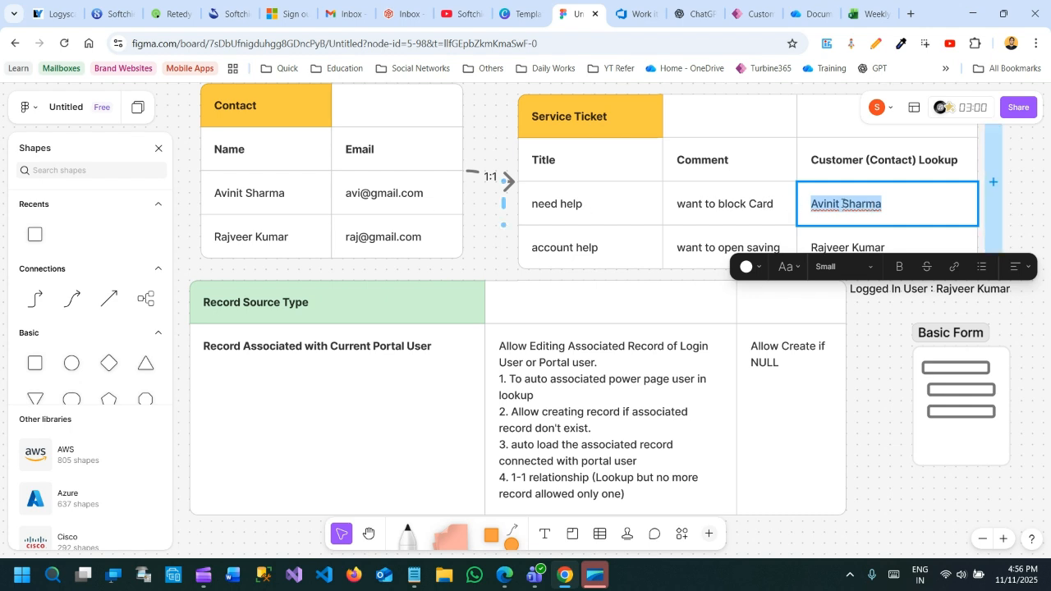
pyautogui.click(478, 226)
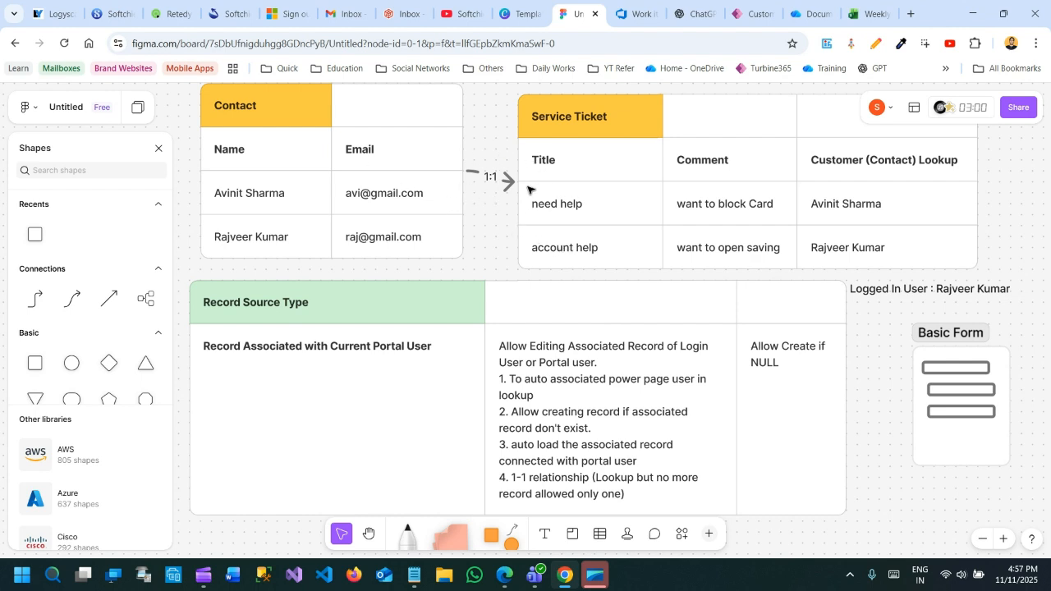
pyautogui.click(383, 194)
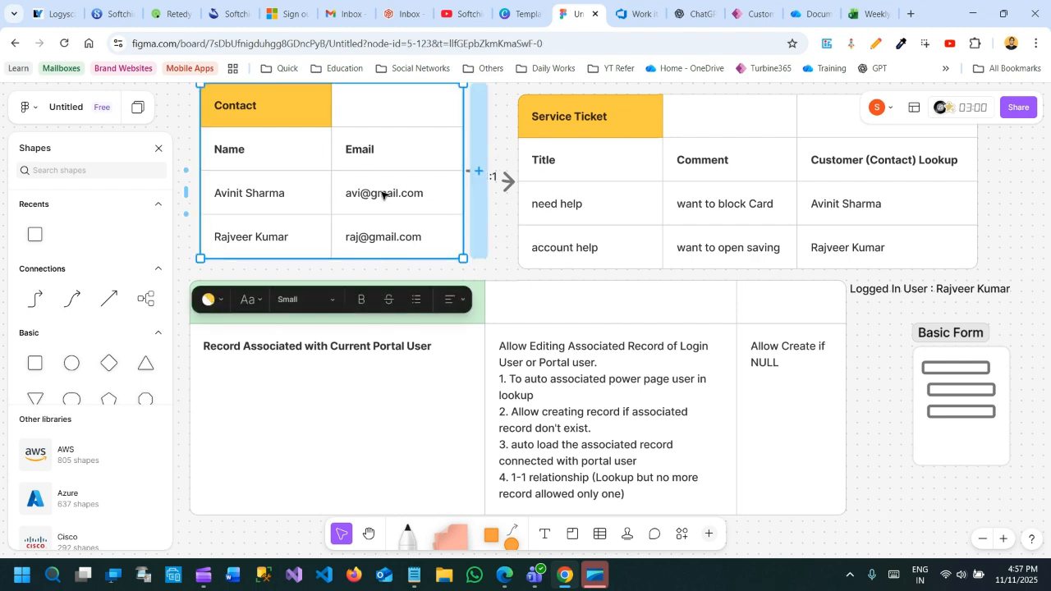
pyautogui.click(615, 206)
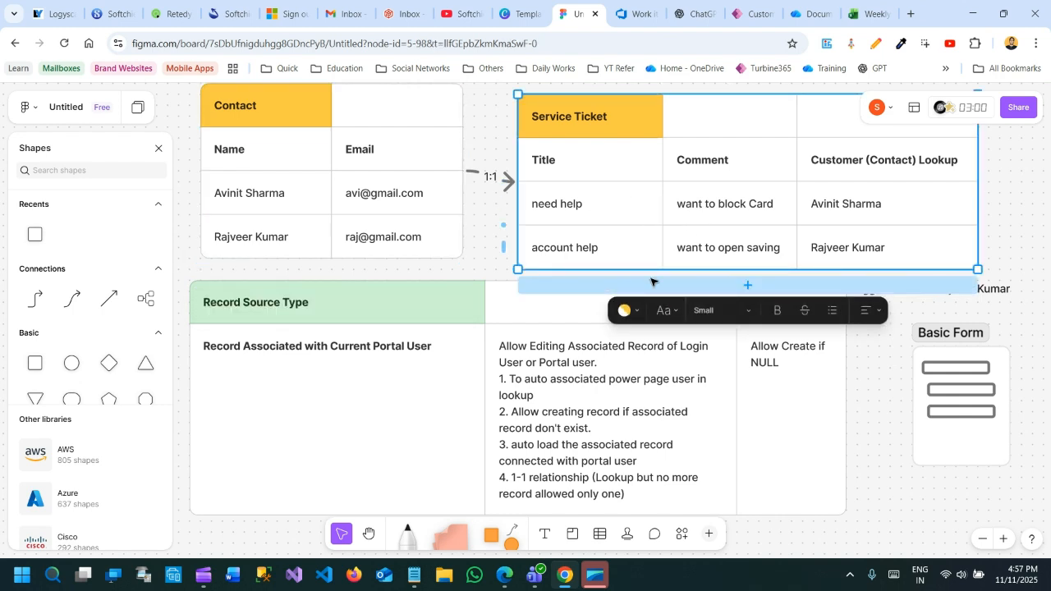
pyautogui.doubleClick(857, 254)
pyautogui.moveTo(822, 246); pyautogui.dragTo(907, 247)
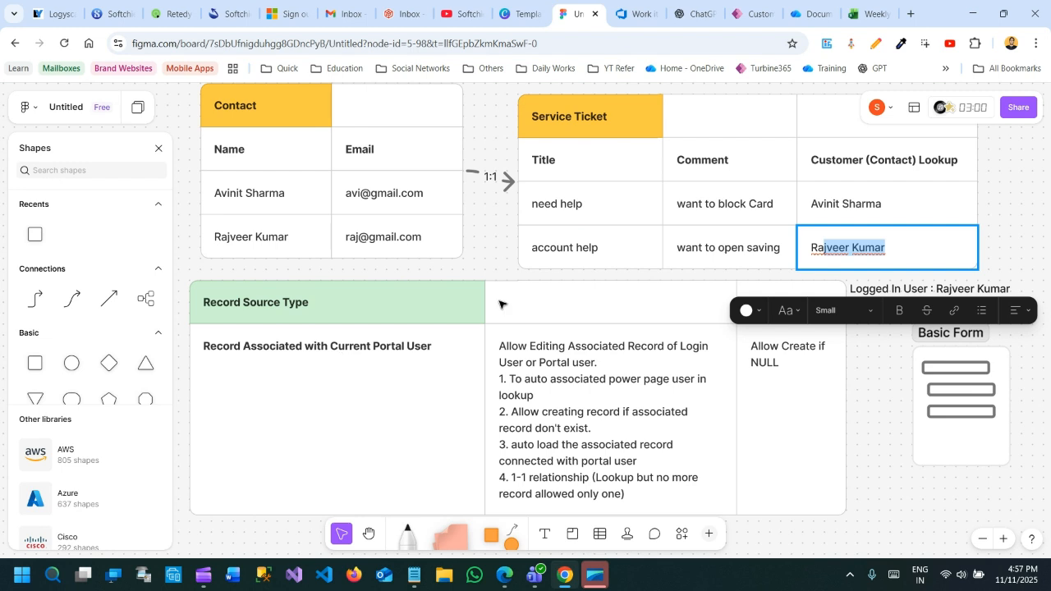
pyautogui.click(487, 246)
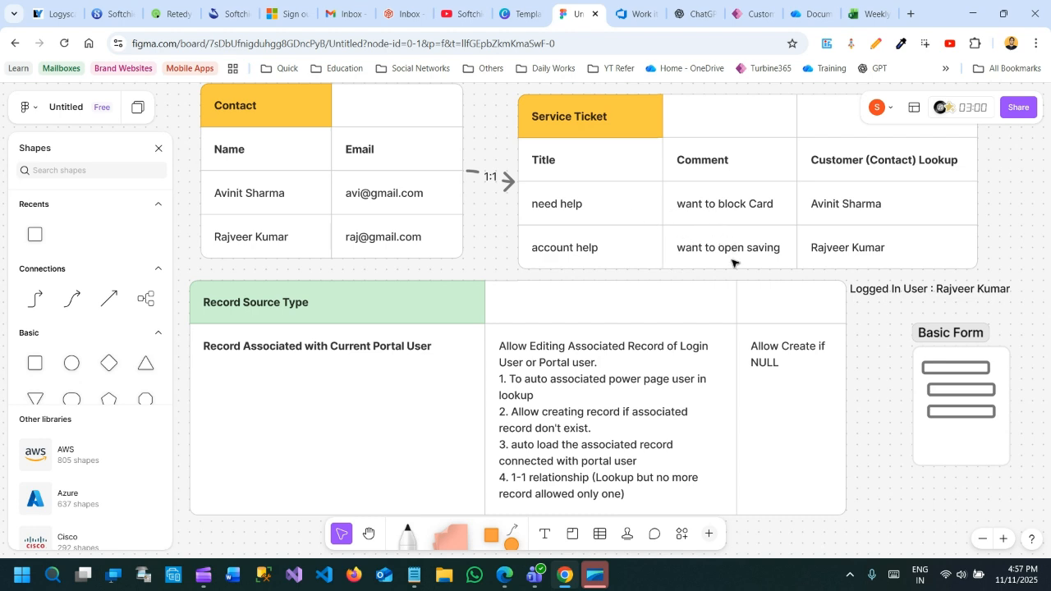
pyautogui.click(849, 251)
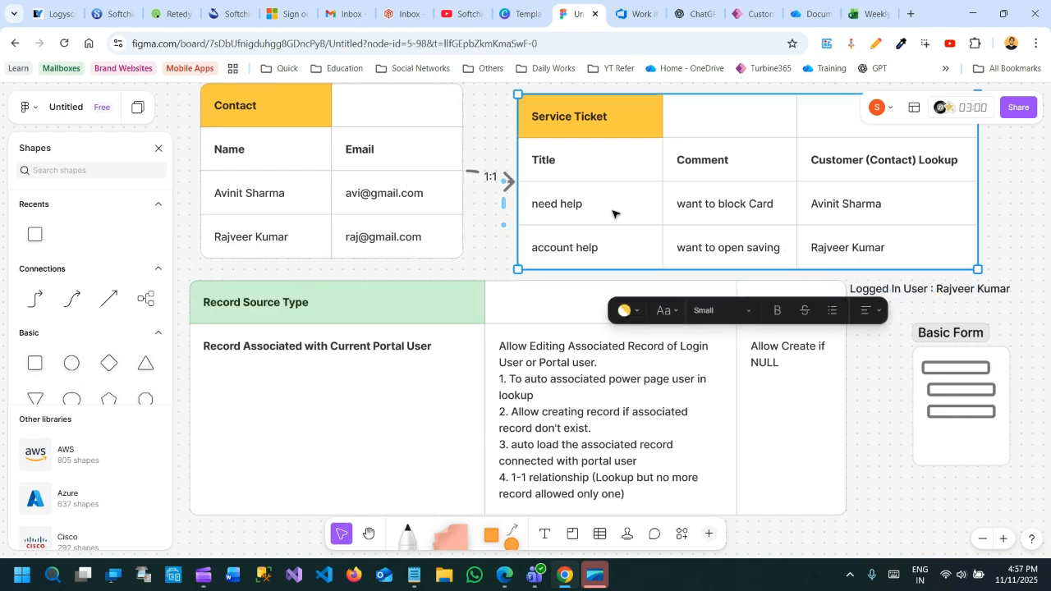
pyautogui.doubleClick(846, 248)
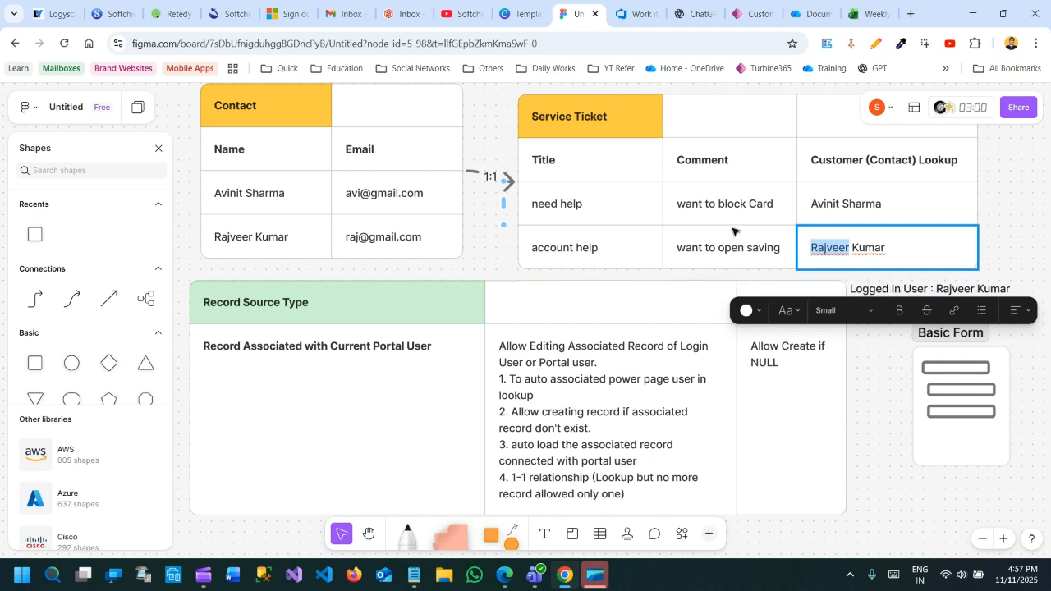
pyautogui.click(831, 248)
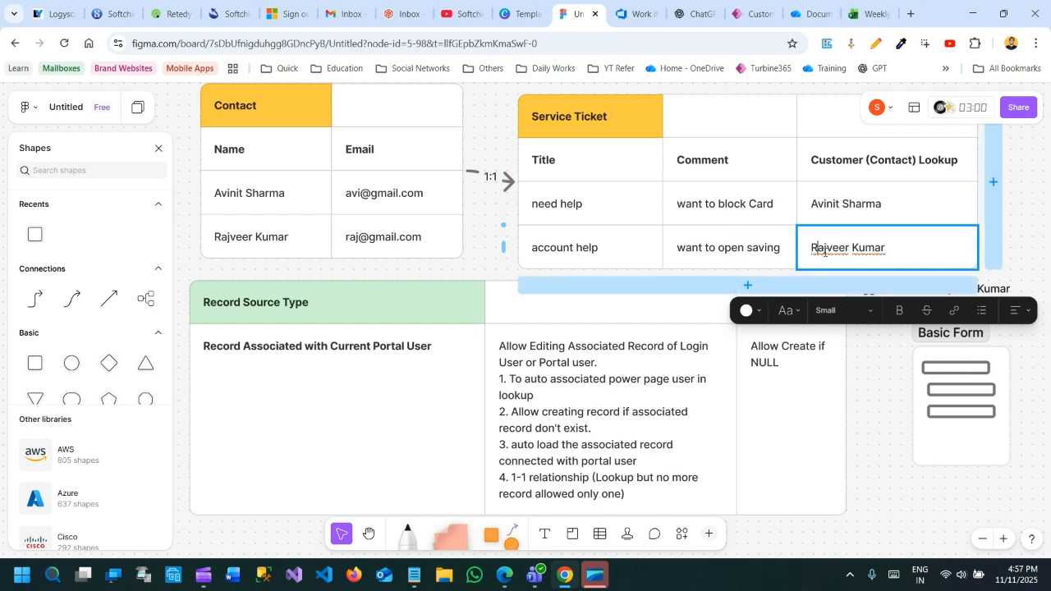
pyautogui.moveTo(824, 251); pyautogui.dragTo(891, 252)
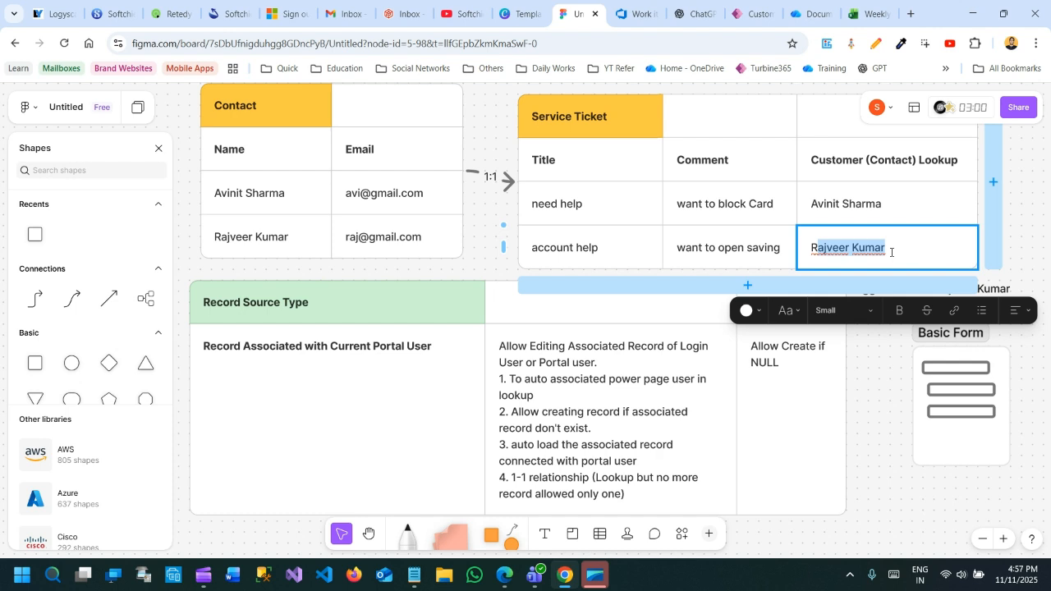
pyautogui.click(484, 248)
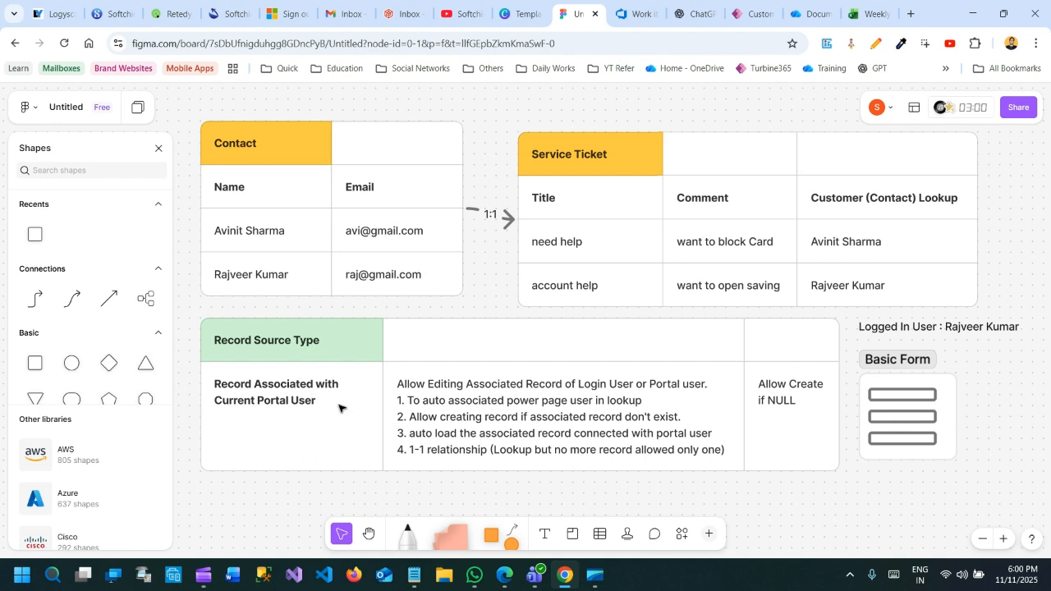
# Examine the Record Associated with Current Portal User rules in the Record Source Type table
pyautogui.scroll(2, 339, 408)
pyautogui.click(423, 402)
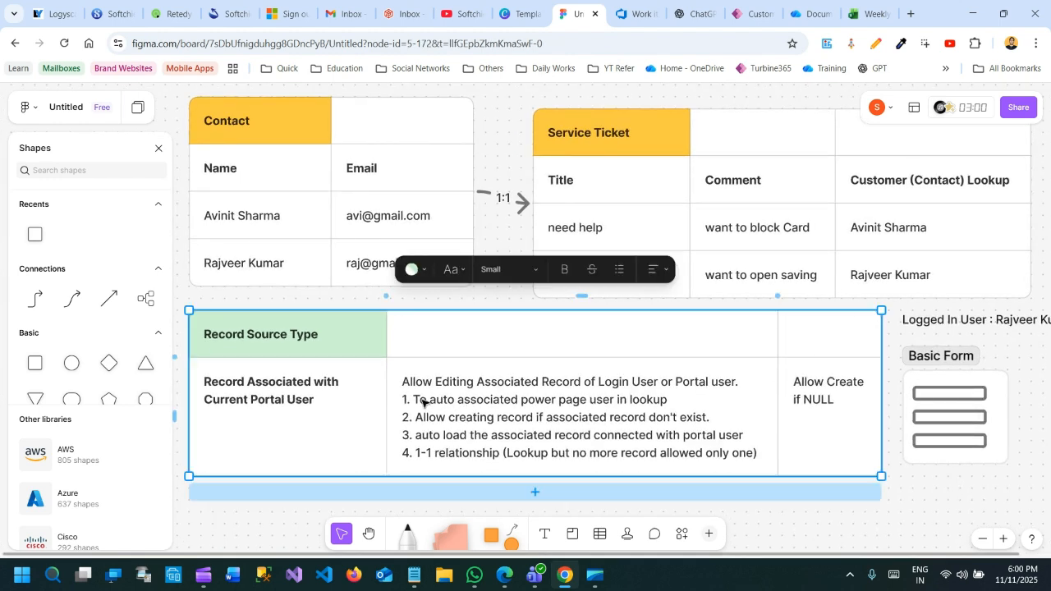
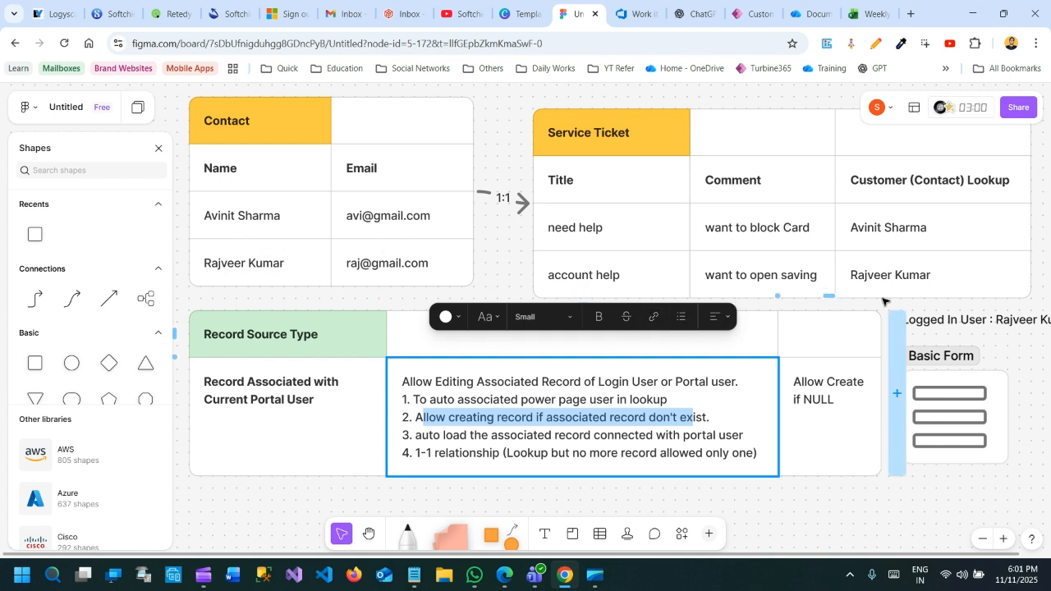
# Examine the auto-load and 1-1 relationship rules for Record Associated with Current Portal User in the Record Source Type table
pyautogui.click(551, 451)
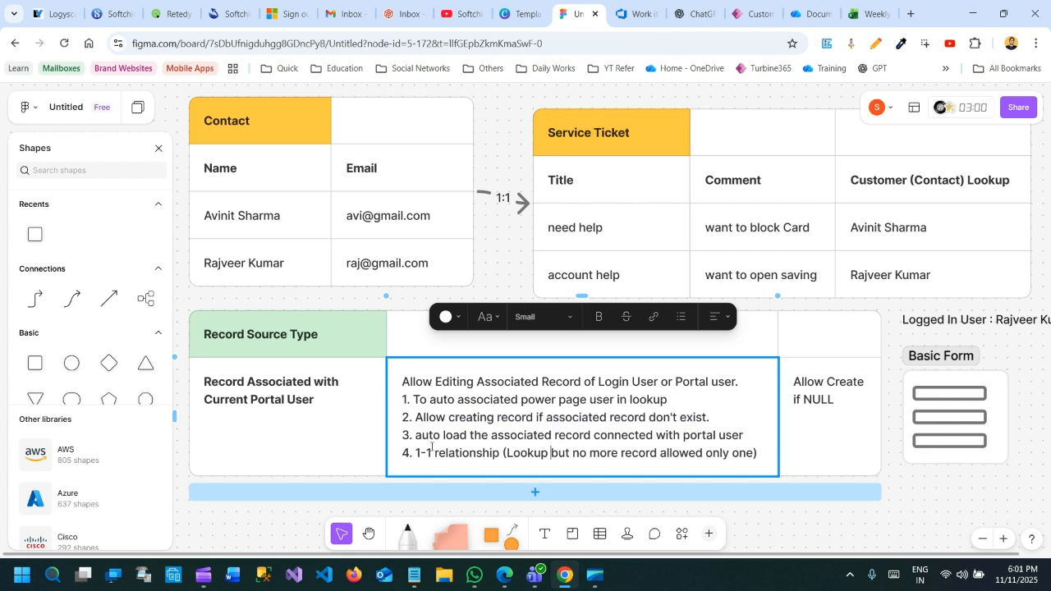
pyautogui.moveTo(417, 435); pyautogui.dragTo(745, 435)
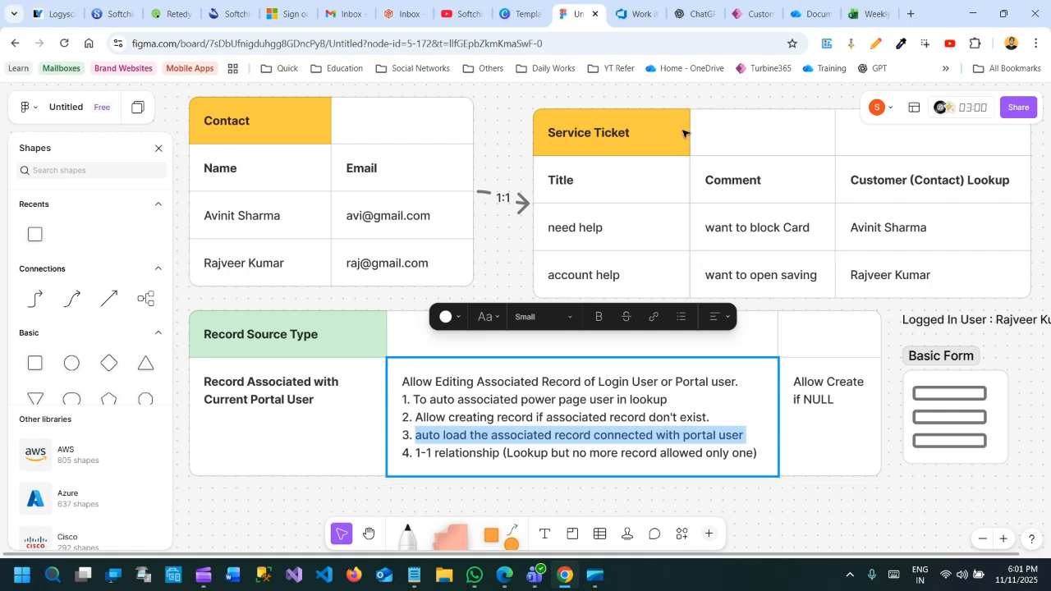
pyautogui.click(483, 453)
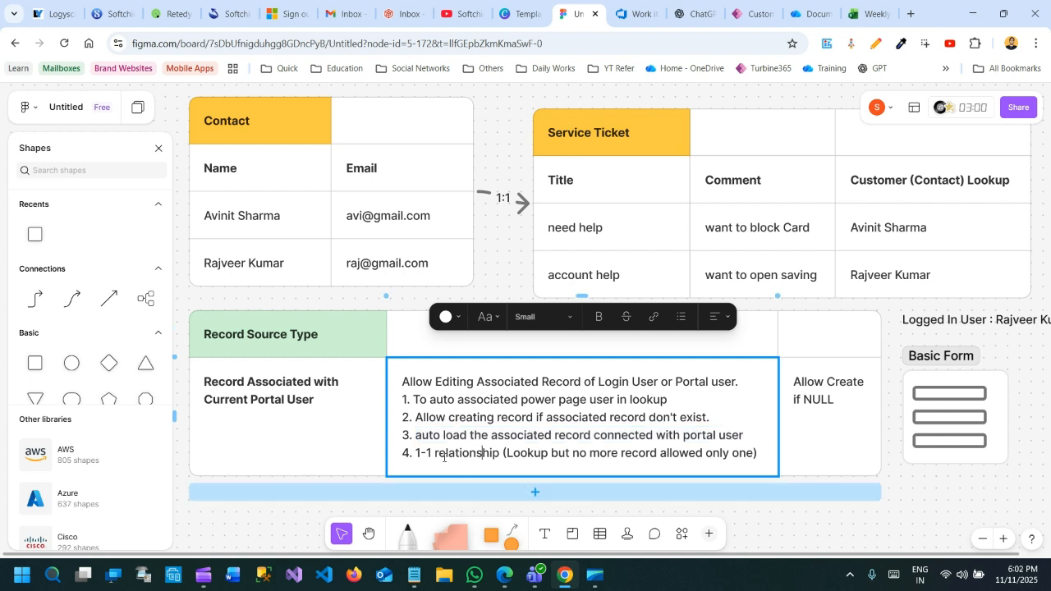
pyautogui.moveTo(414, 454); pyautogui.dragTo(755, 455)
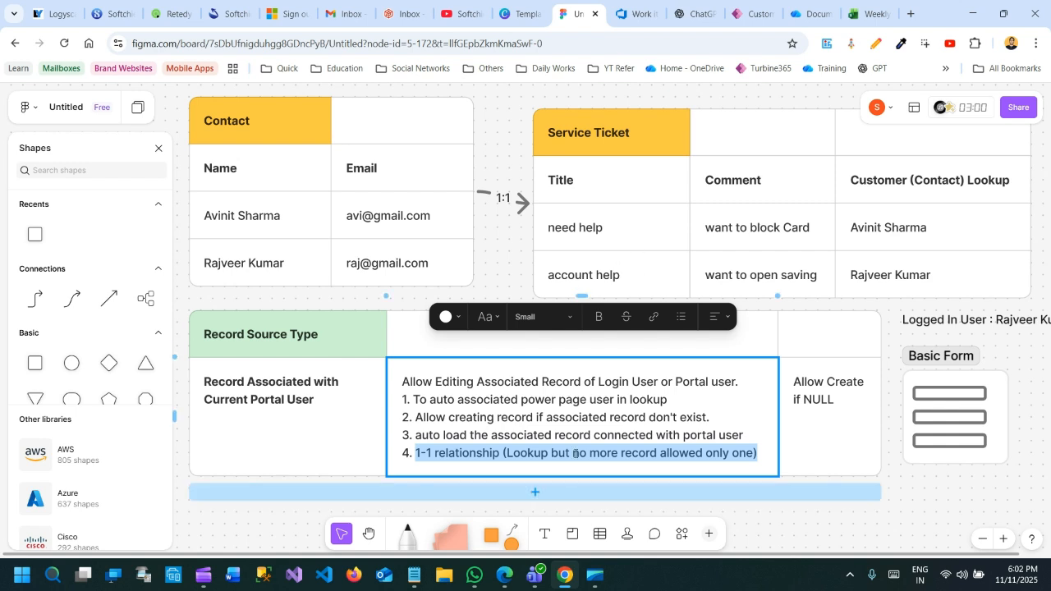
# Switch to Edge and review the Service Edit basic form's name, table, form, mode and record source type
pyautogui.click(504, 575)
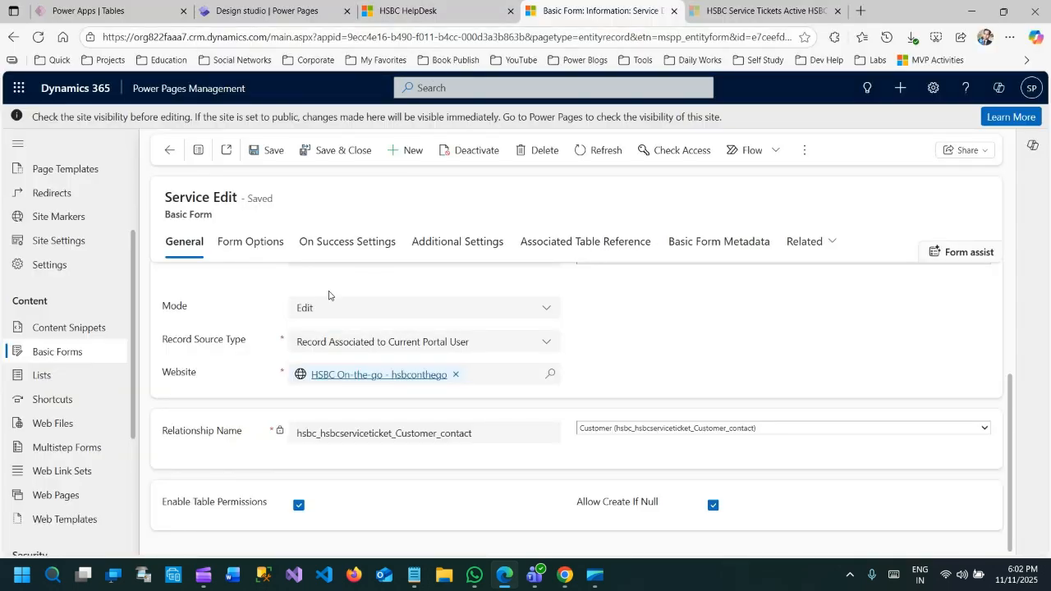
pyautogui.scroll(3, 571, 284)
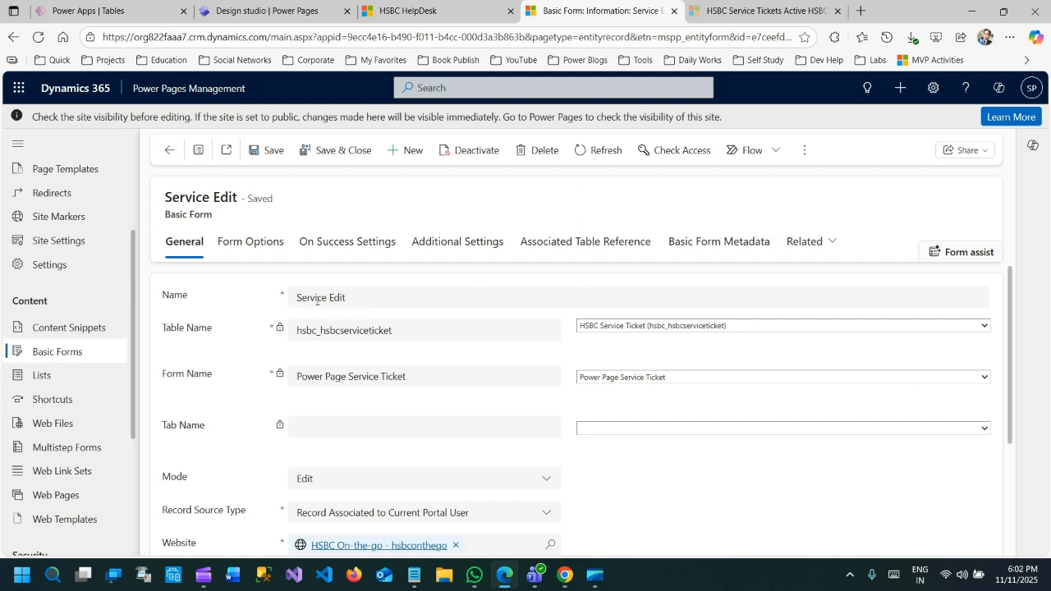
pyautogui.moveTo(300, 297); pyautogui.dragTo(378, 302)
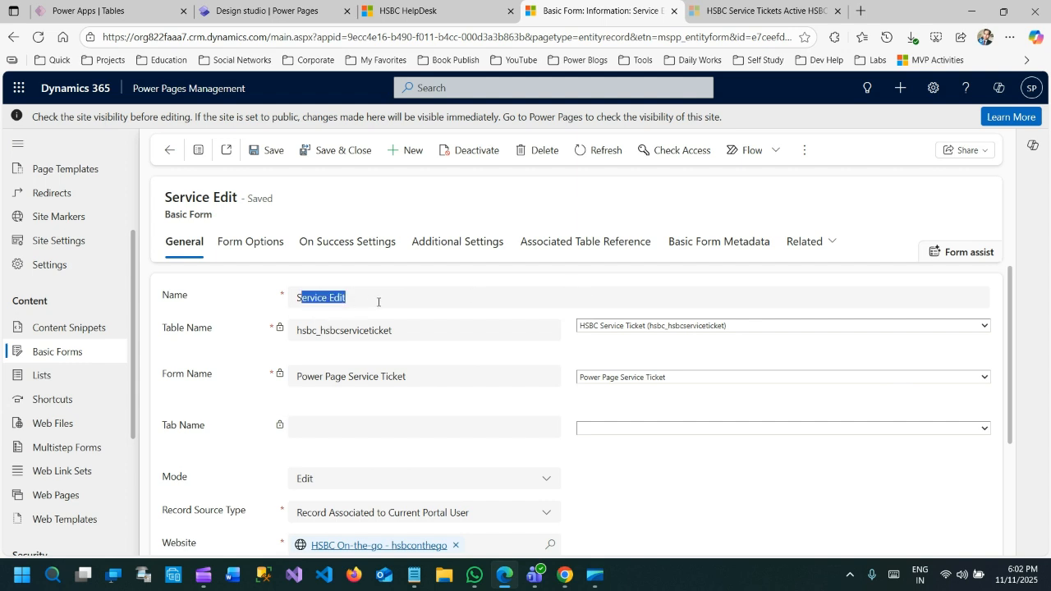
pyautogui.click(470, 366)
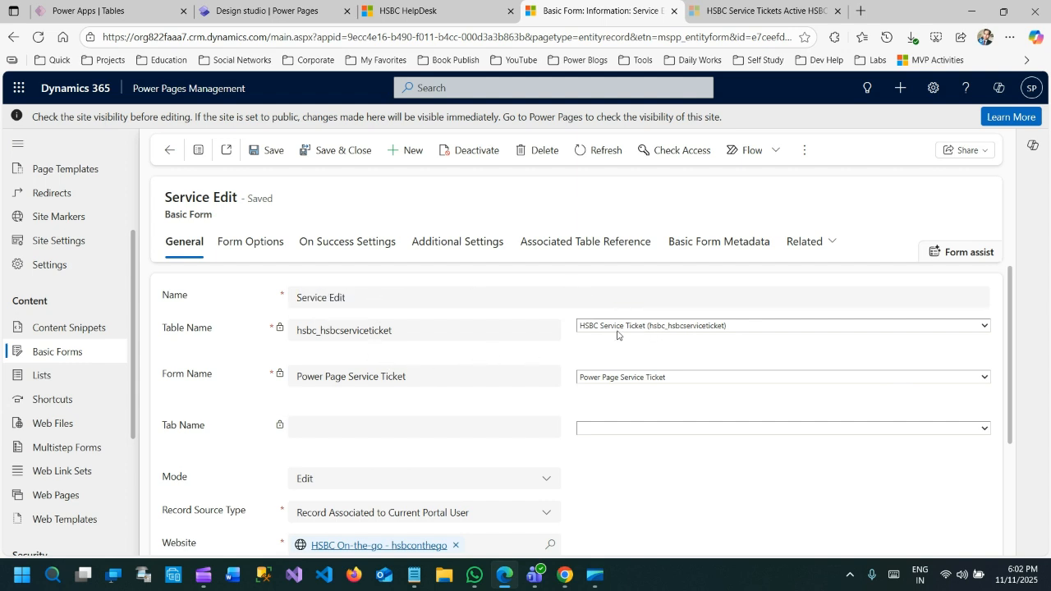
pyautogui.scroll(-1, 621, 328)
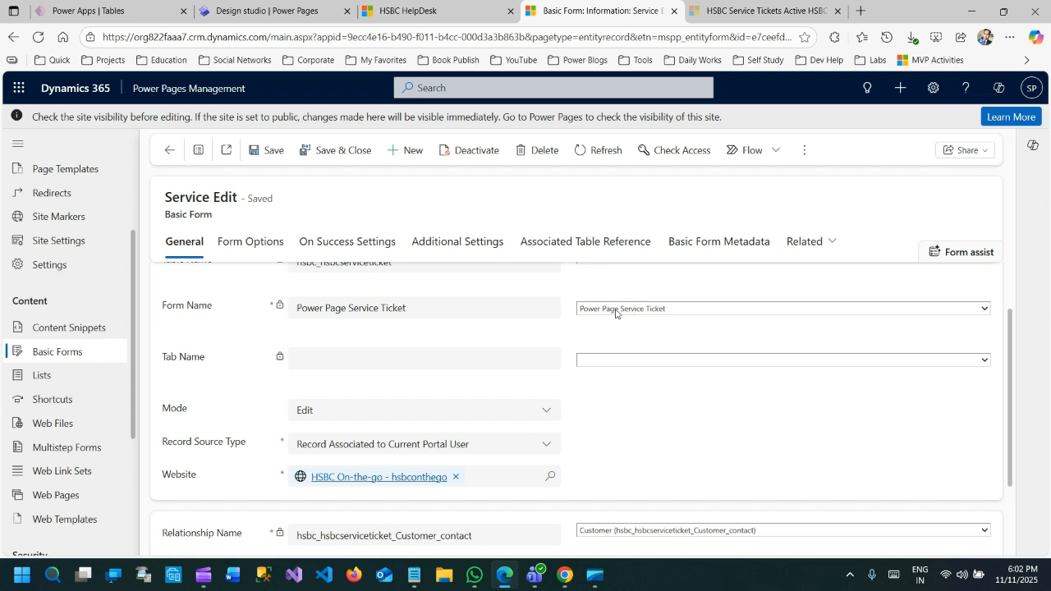
pyautogui.scroll(-1, 616, 312)
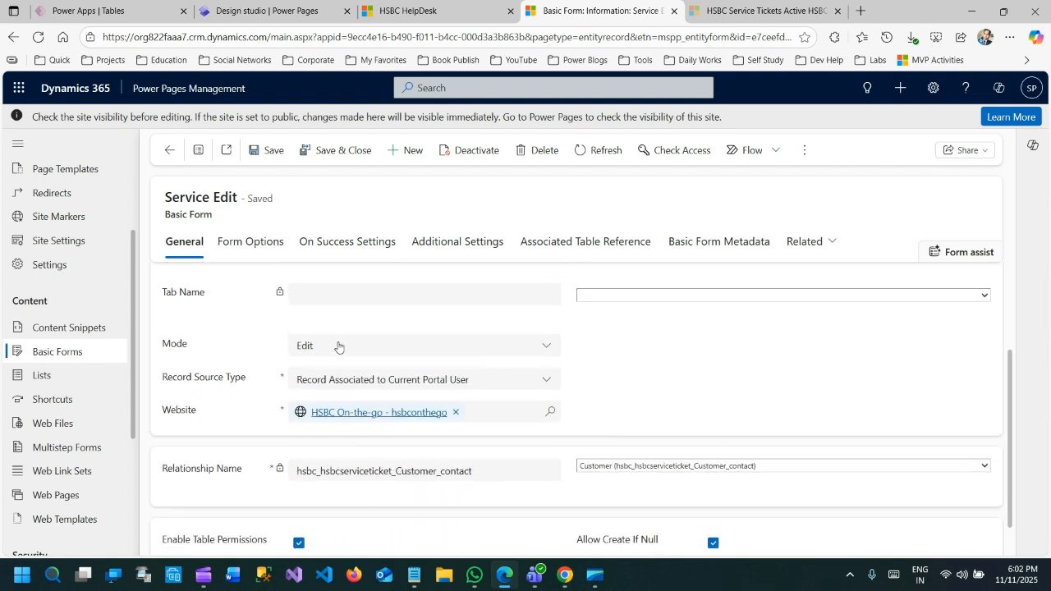
pyautogui.scroll(2, 339, 348)
pyautogui.moveTo(308, 297); pyautogui.dragTo(363, 299)
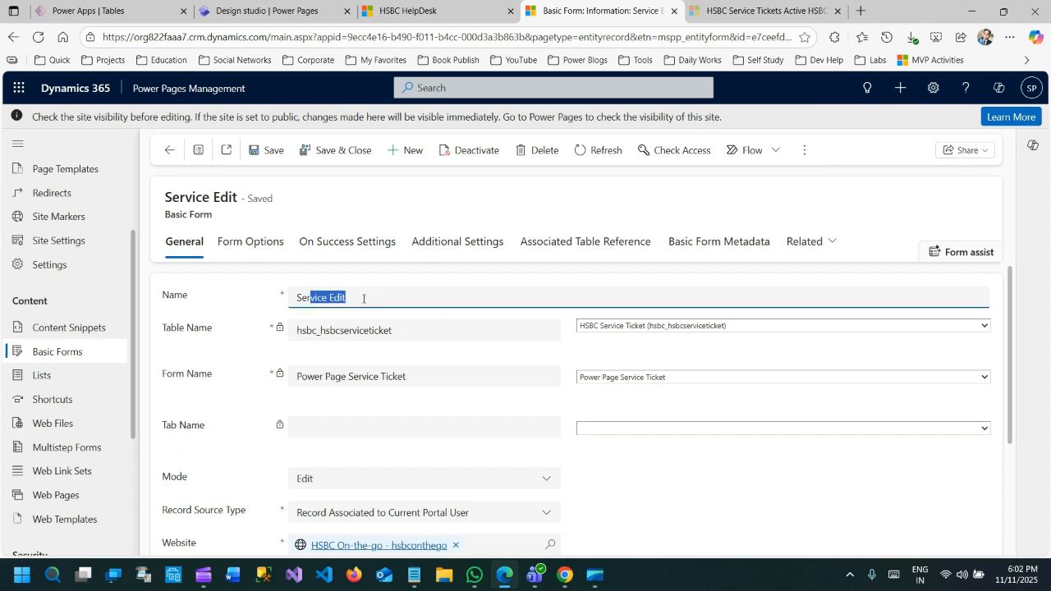
# Examine the Relationship Name and Allow Create If Null settings of the Service Edit basic form
pyautogui.scroll(-3, 493, 321)
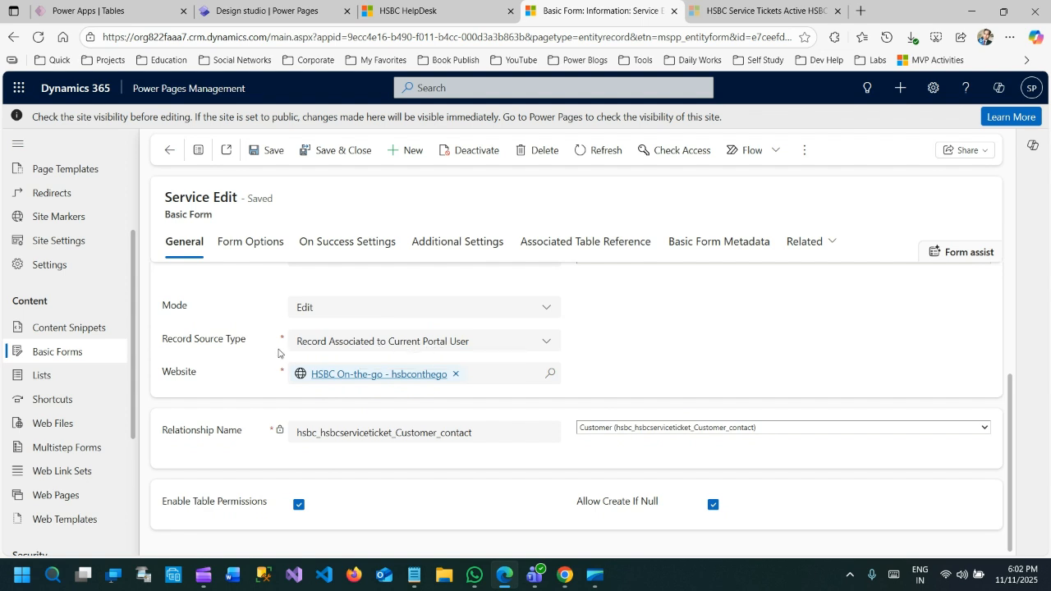
pyautogui.click(614, 428)
pyautogui.click(614, 464)
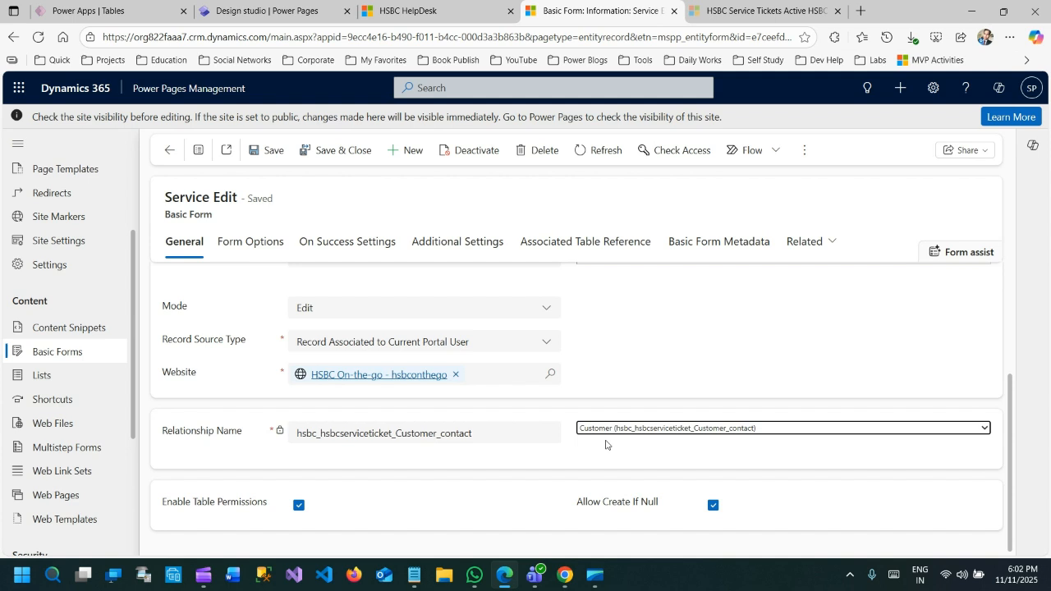
pyautogui.click(605, 445)
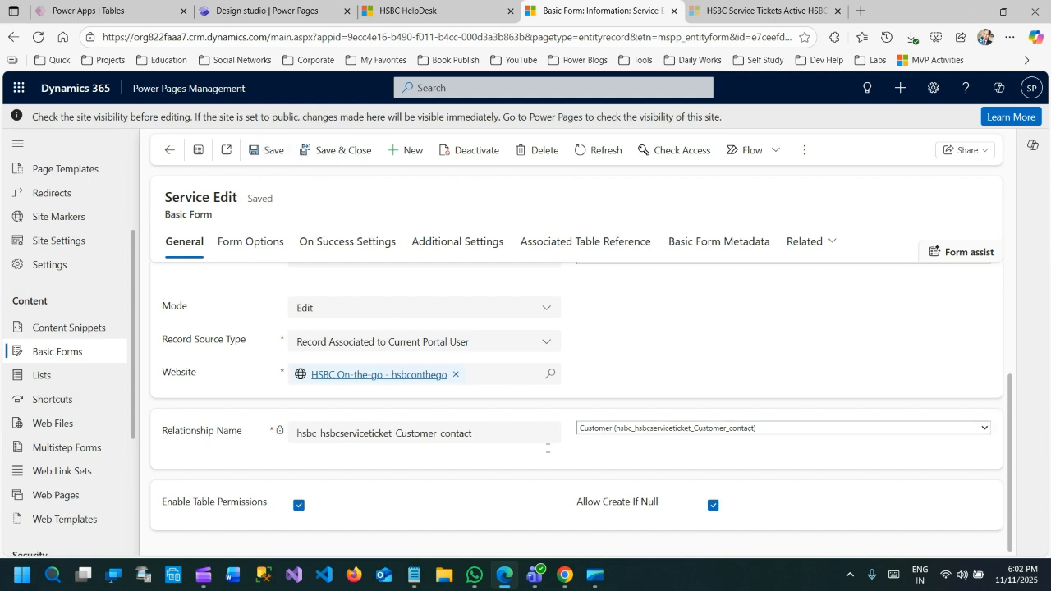
pyautogui.moveTo(576, 504); pyautogui.dragTo(655, 503)
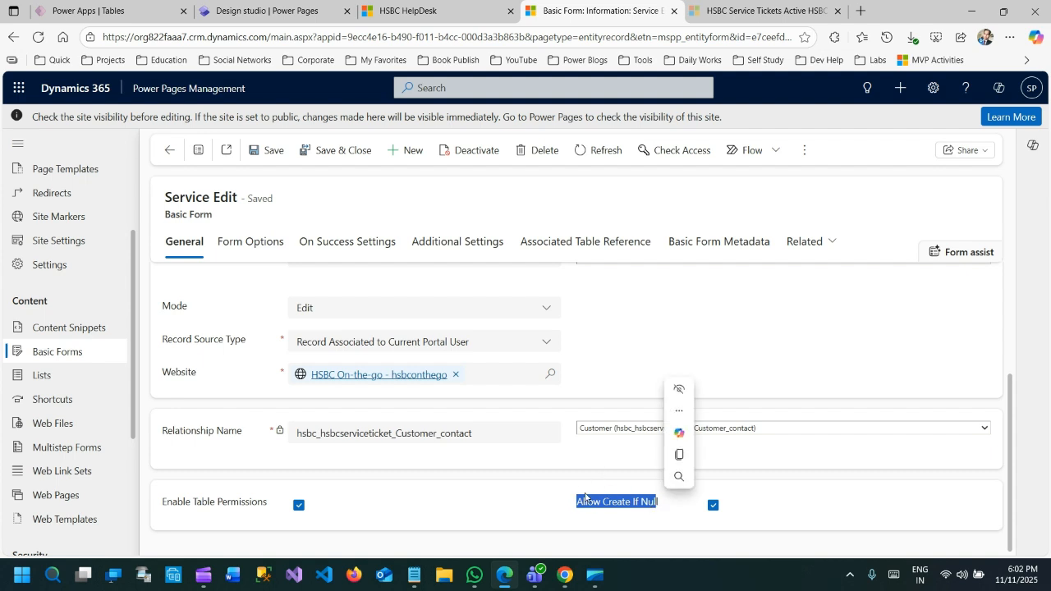
pyautogui.scroll(2, 544, 365)
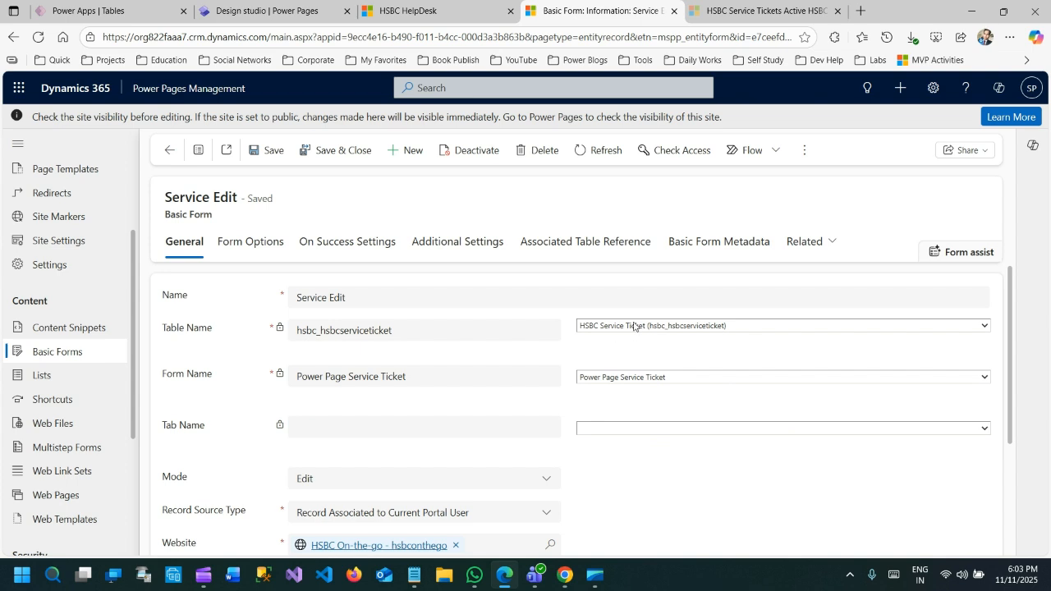
pyautogui.scroll(-2, 646, 328)
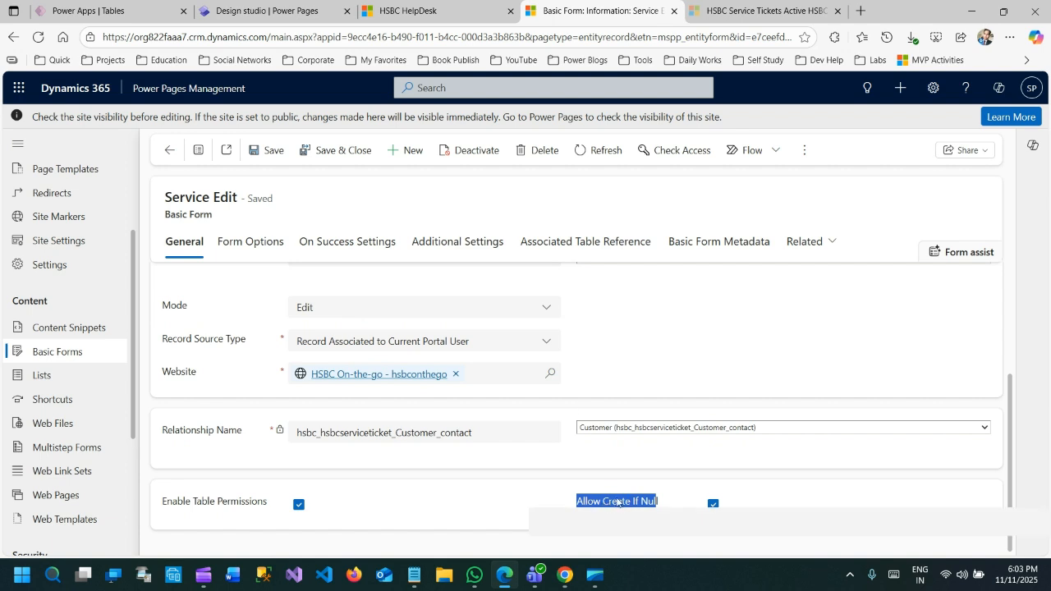
pyautogui.click(538, 502)
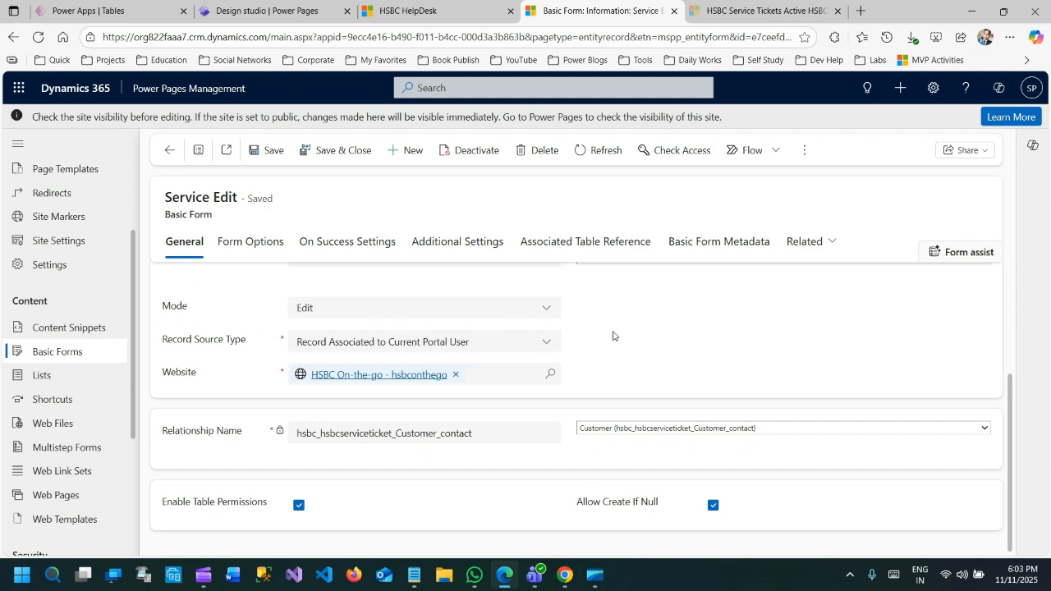
# Refresh the Active HSBC Service Tickets list in HSBC Digital MDA and check the ticket's customer
pyautogui.click(268, 13)
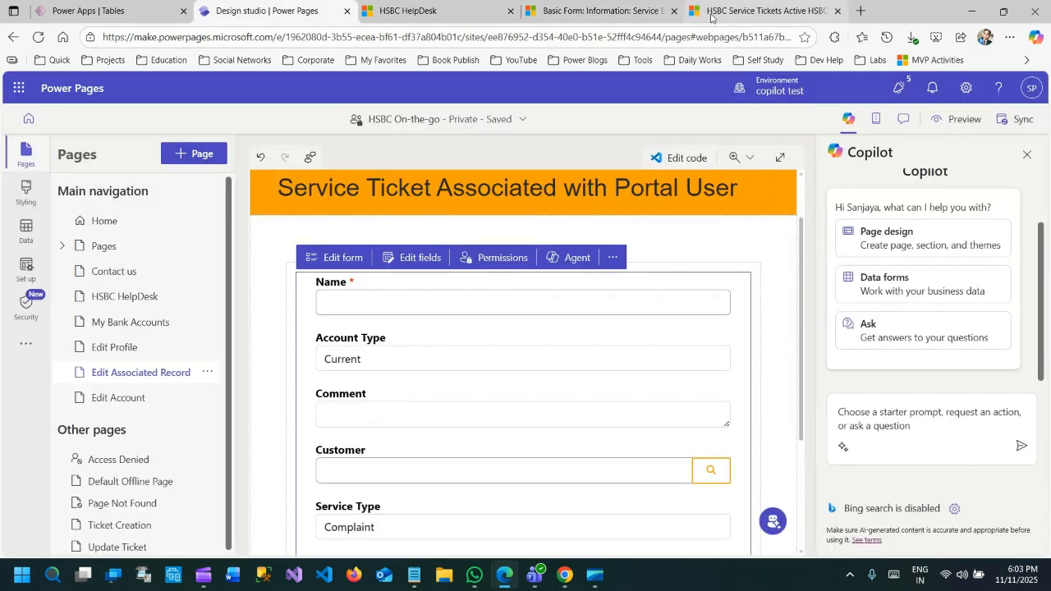
pyautogui.click(711, 17)
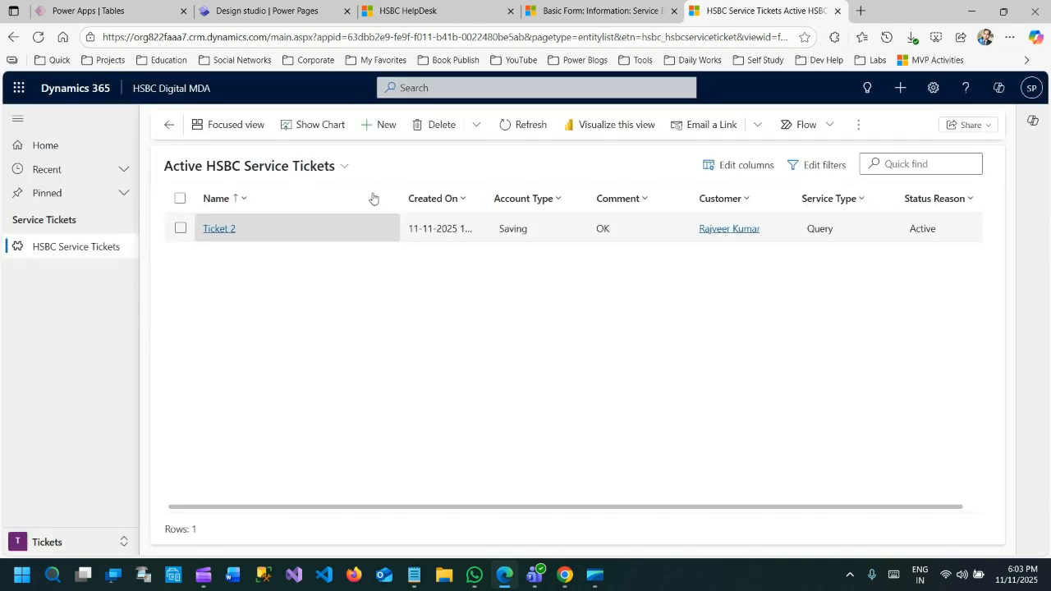
pyautogui.click(503, 125)
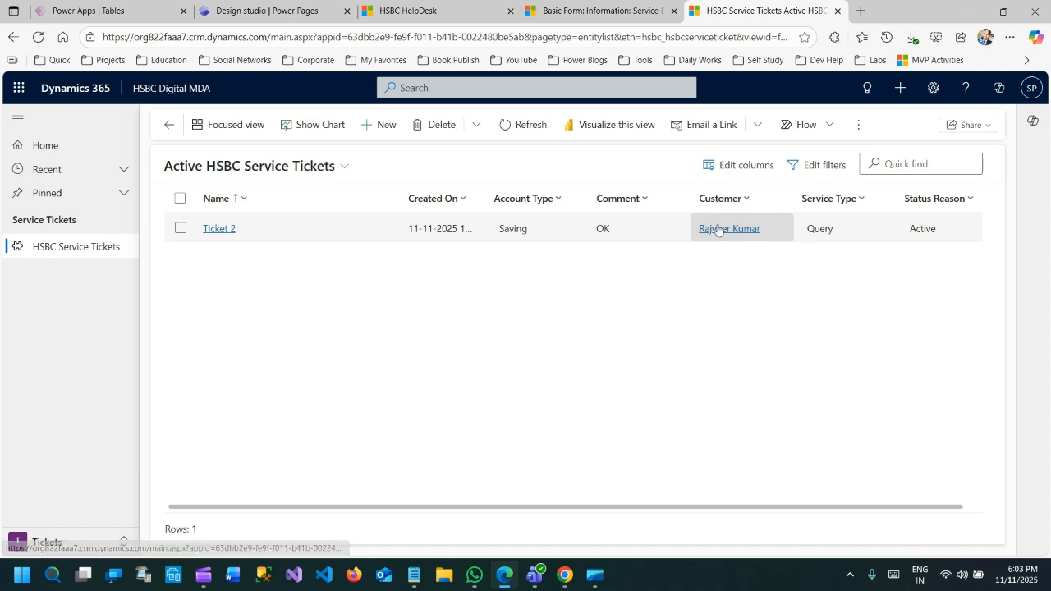
pyautogui.click(722, 205)
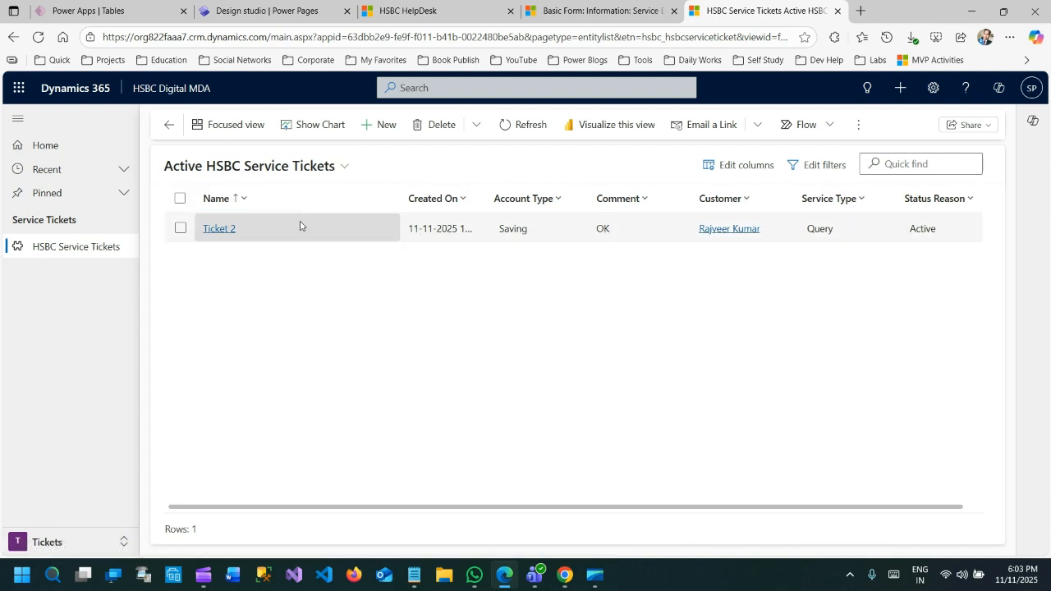
# Examine the signed-in user's entry in the Service Tickets list on the portal's HSBC HelpDesk page
pyautogui.click(438, 14)
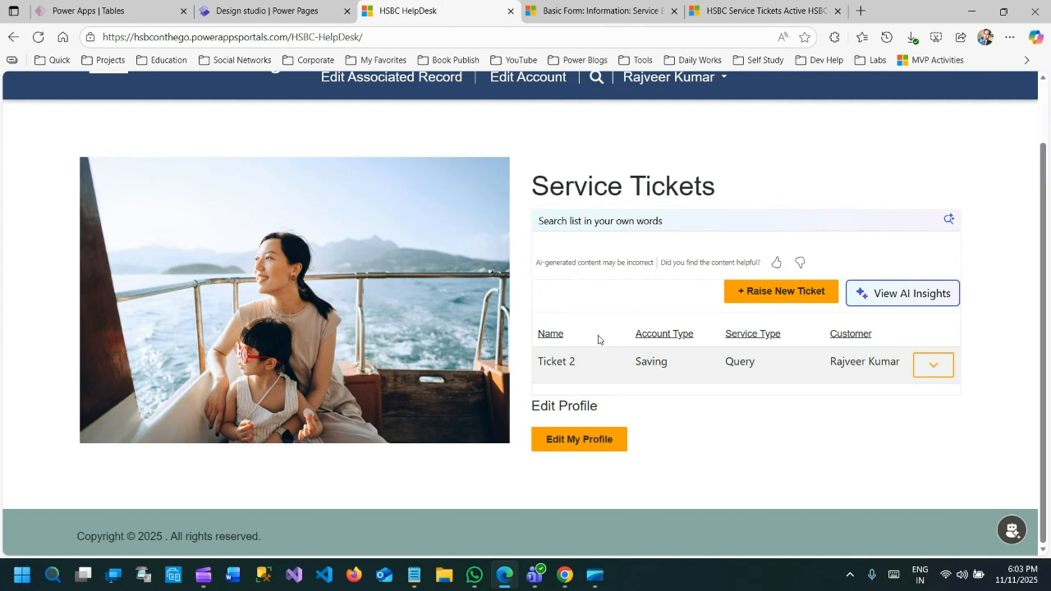
pyautogui.moveTo(546, 367); pyautogui.dragTo(869, 364)
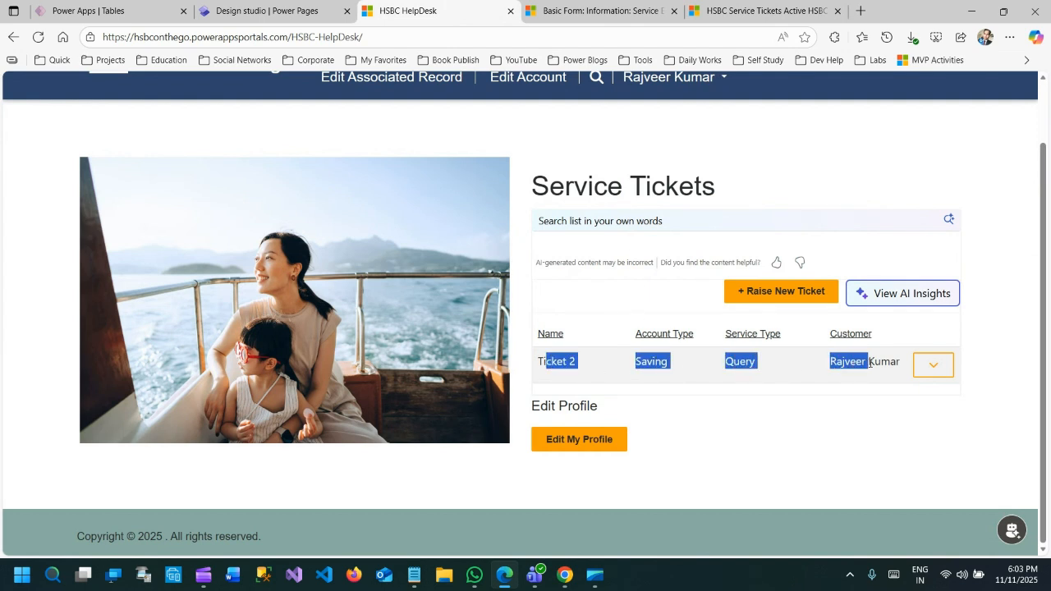
pyautogui.click(768, 378)
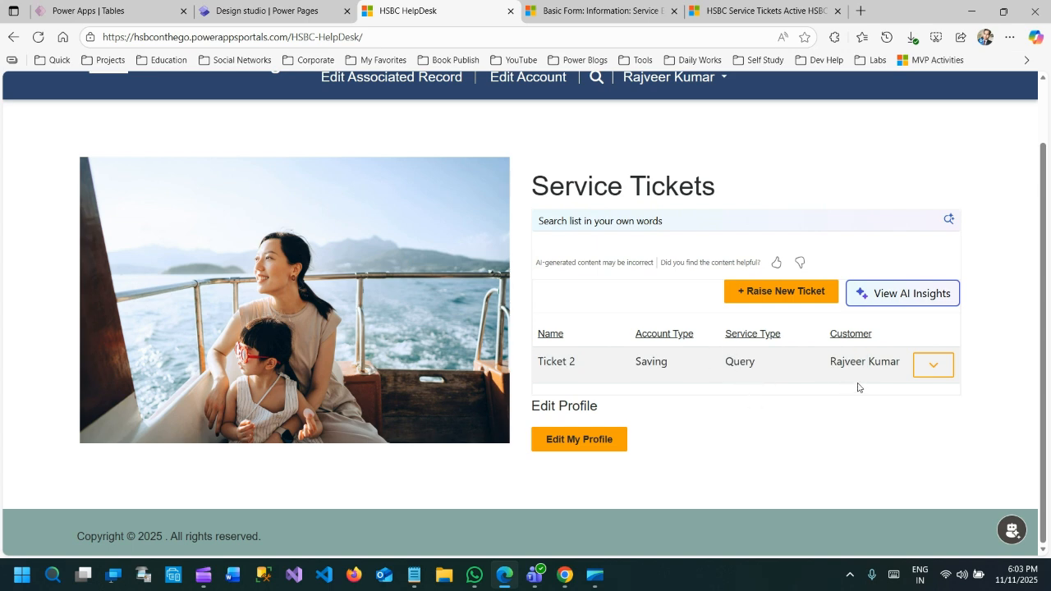
pyautogui.scroll(2, 692, 335)
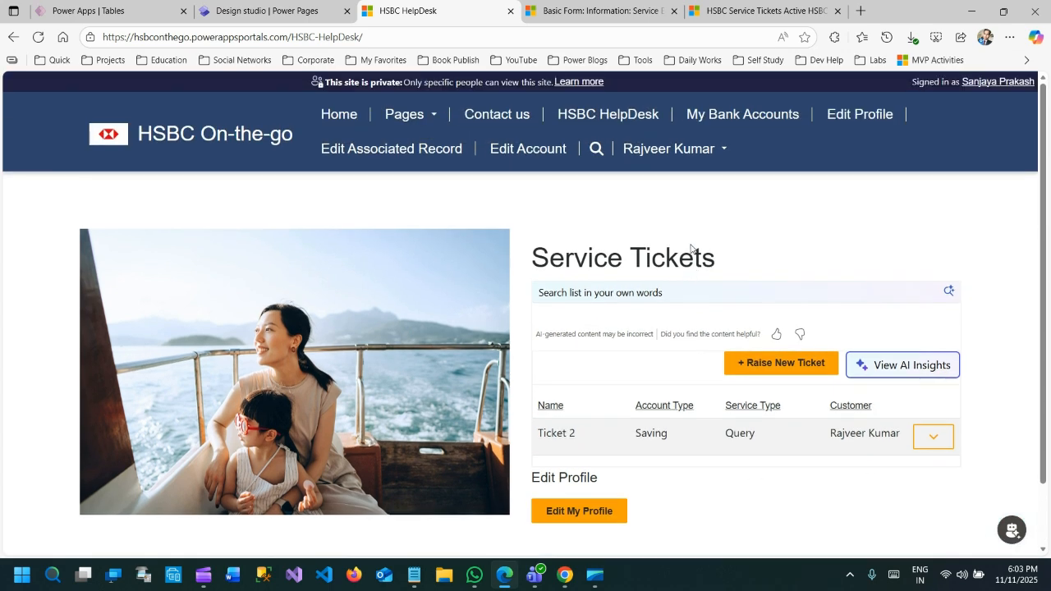
# Open the portal's Edit Associated Record page, checking the Service Edit basic form and the active tickets list while it loads
pyautogui.click(370, 153)
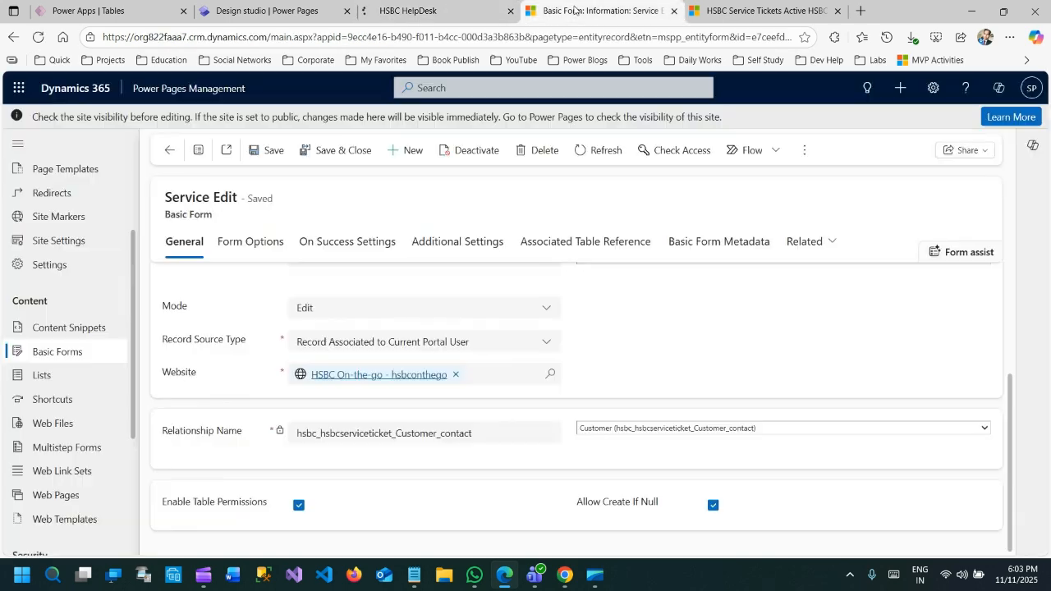
pyautogui.click(577, 16)
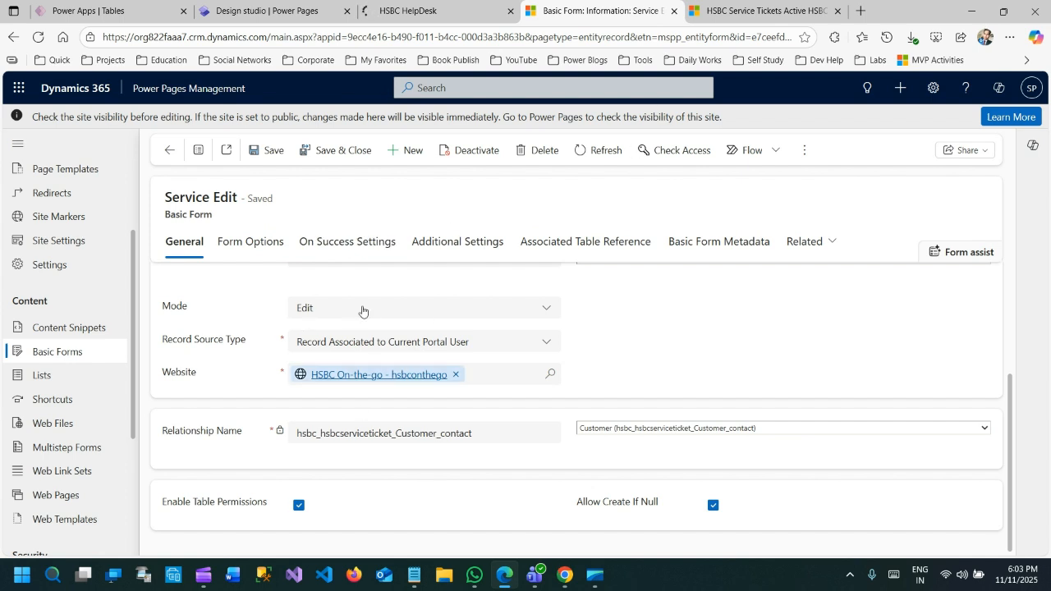
pyautogui.moveTo(170, 215); pyautogui.dragTo(228, 223)
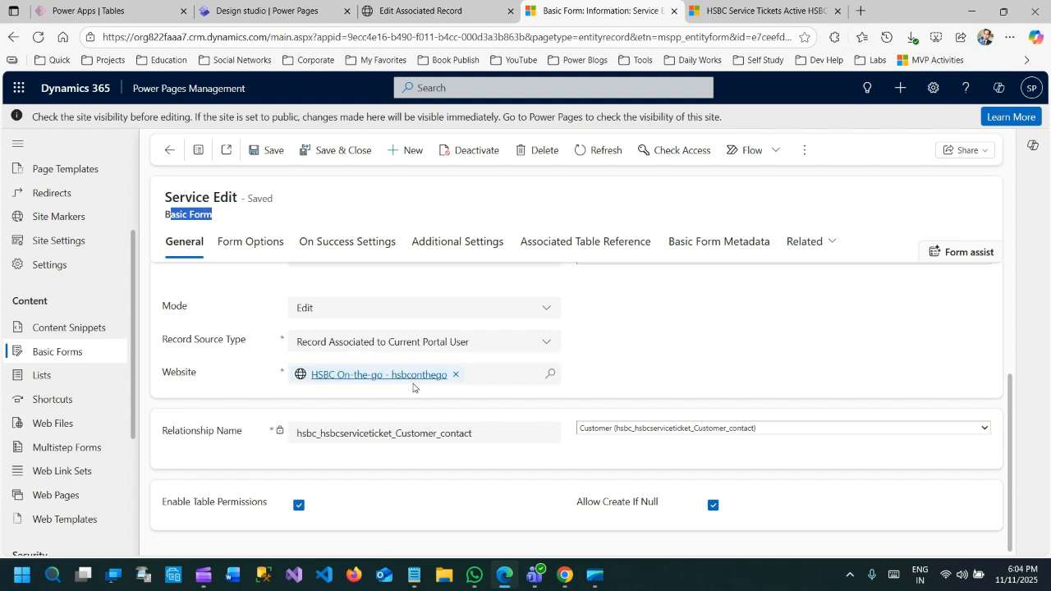
pyautogui.click(701, 6)
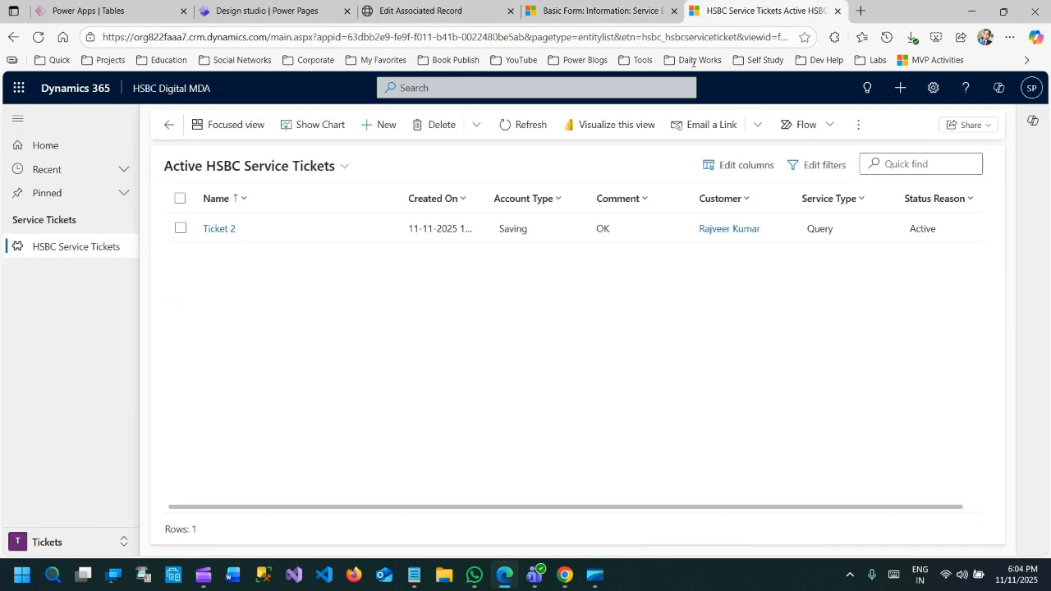
pyautogui.click(420, 11)
# Change the associated service ticket's name to Ticket 3 on the portal form and submit it
pyautogui.scroll(-1, 181, 375)
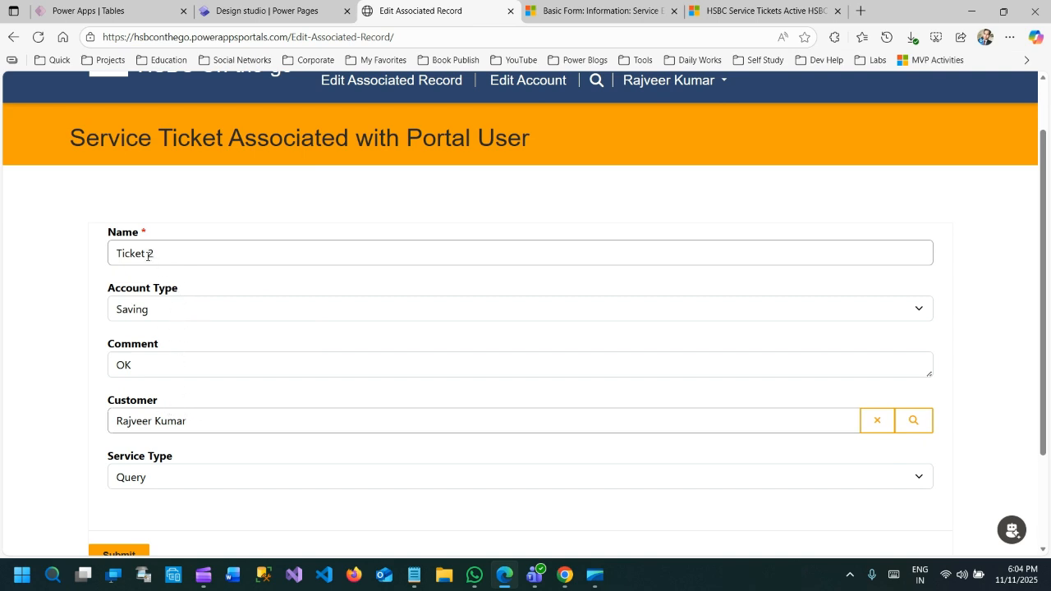
pyautogui.moveTo(147, 255); pyautogui.dragTo(170, 253)
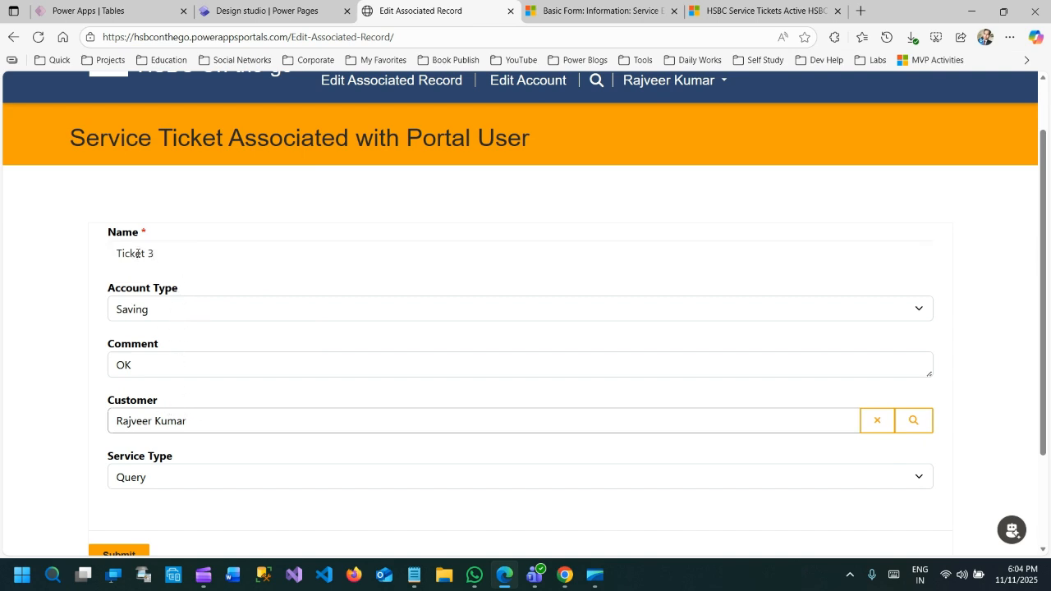
pyautogui.scroll(-1, 152, 509)
pyautogui.click(123, 486)
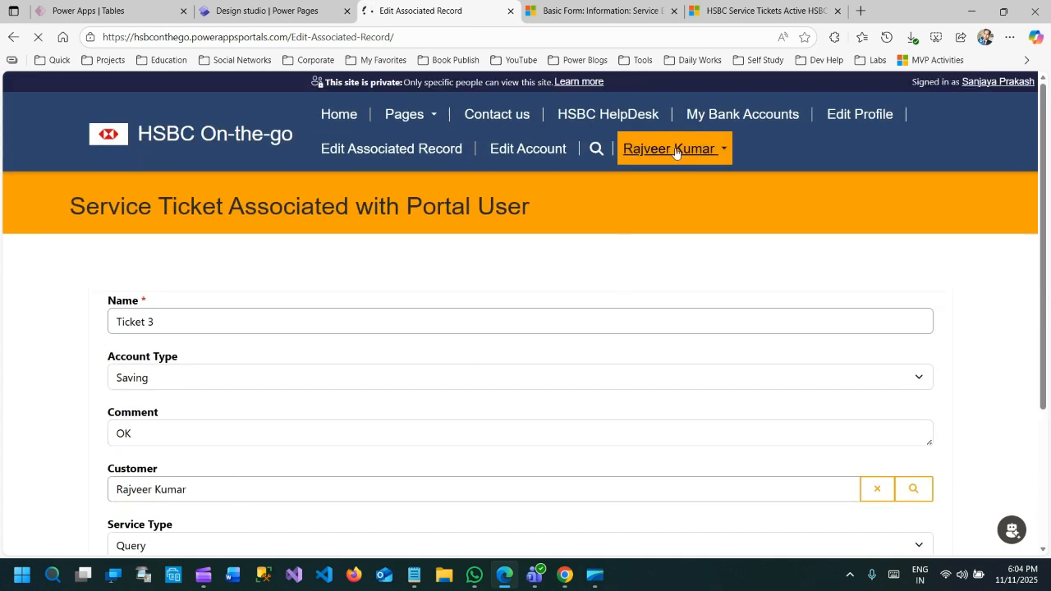
pyautogui.scroll(-2, 361, 300)
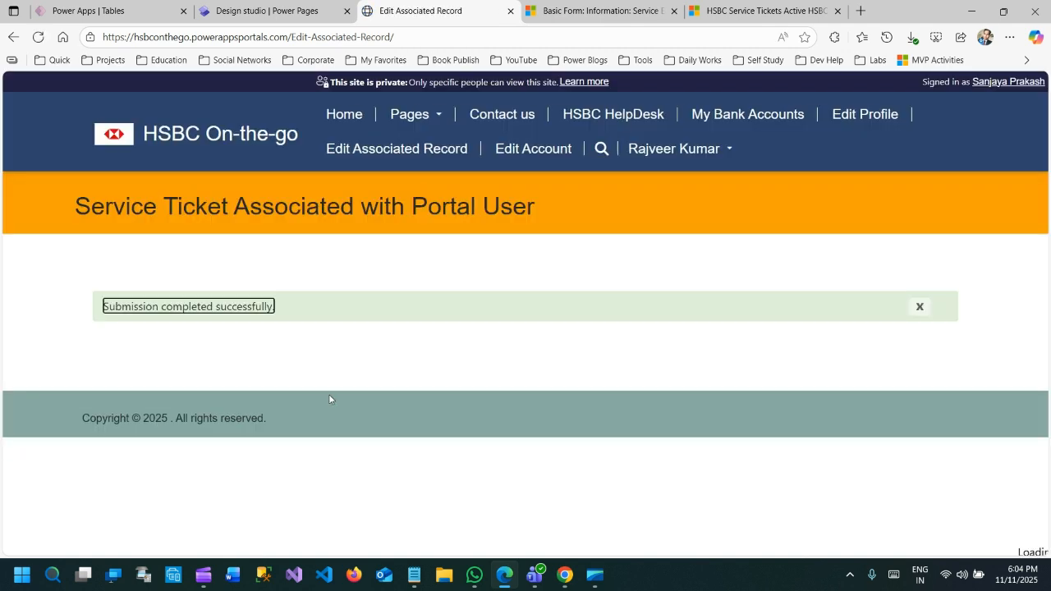
# Refresh the Active HSBC Service Tickets list in HSBC Digital MDA to check the submitted ticket name
pyautogui.click(740, 17)
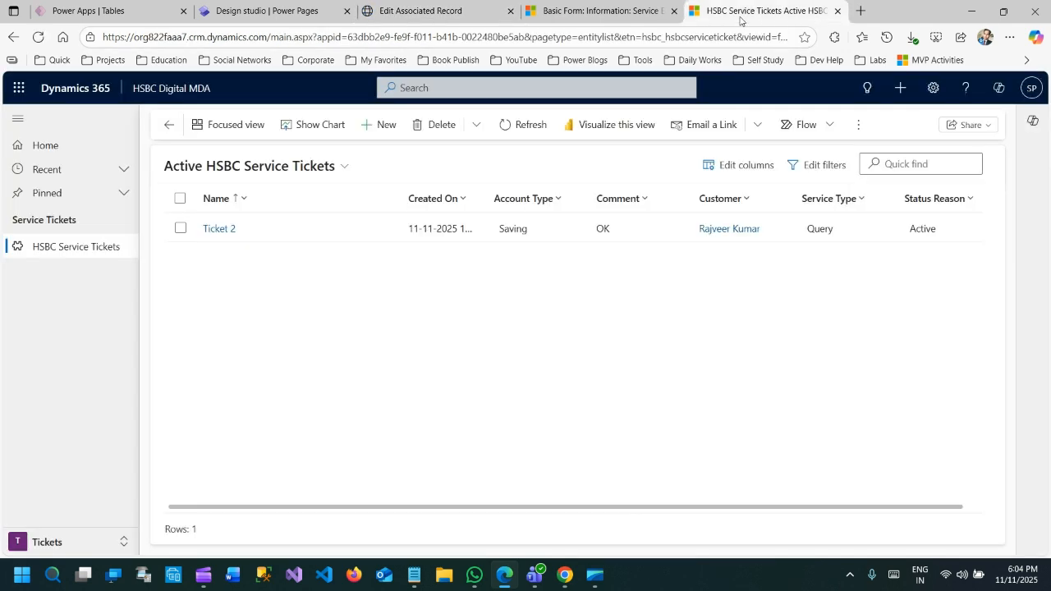
pyautogui.click(515, 133)
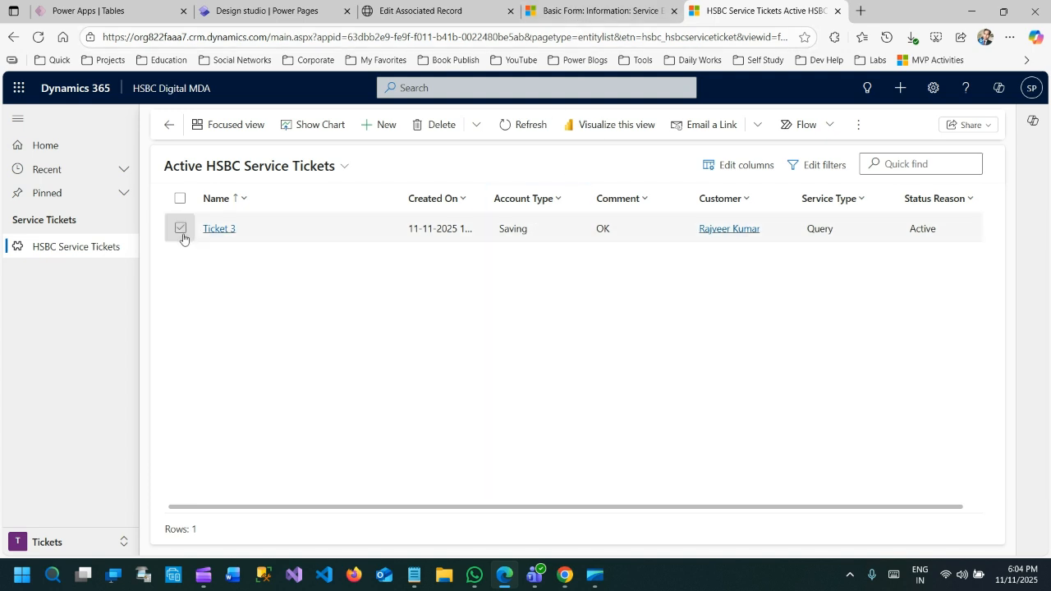
# Delete Ticket 3 from the portal's HSBC HelpDesk page, and refresh the Active HSBC Service Tickets list in HSBC Digital MDA
pyautogui.click(418, 11)
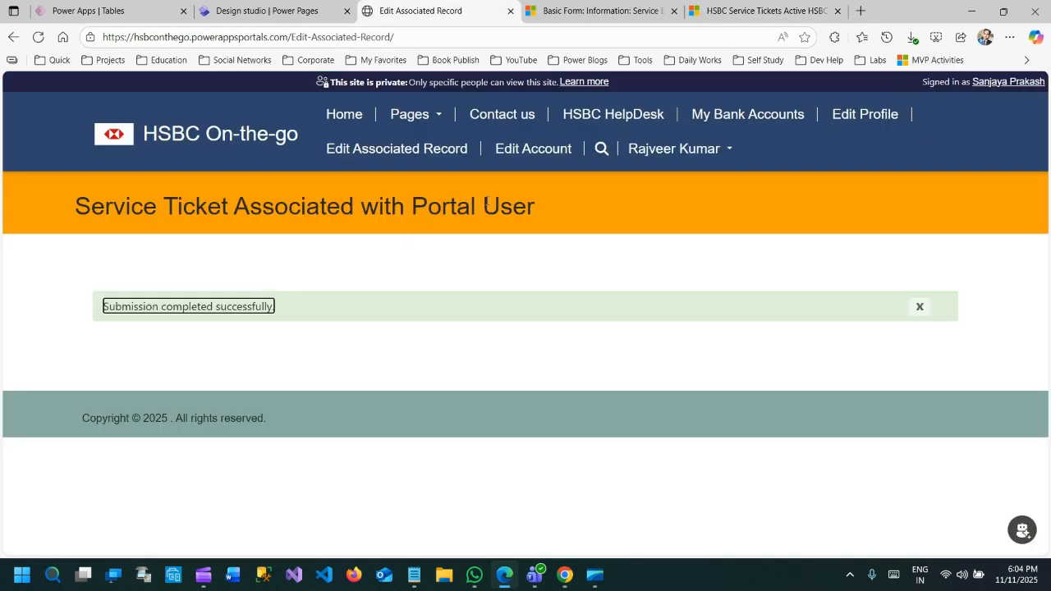
pyautogui.click(614, 115)
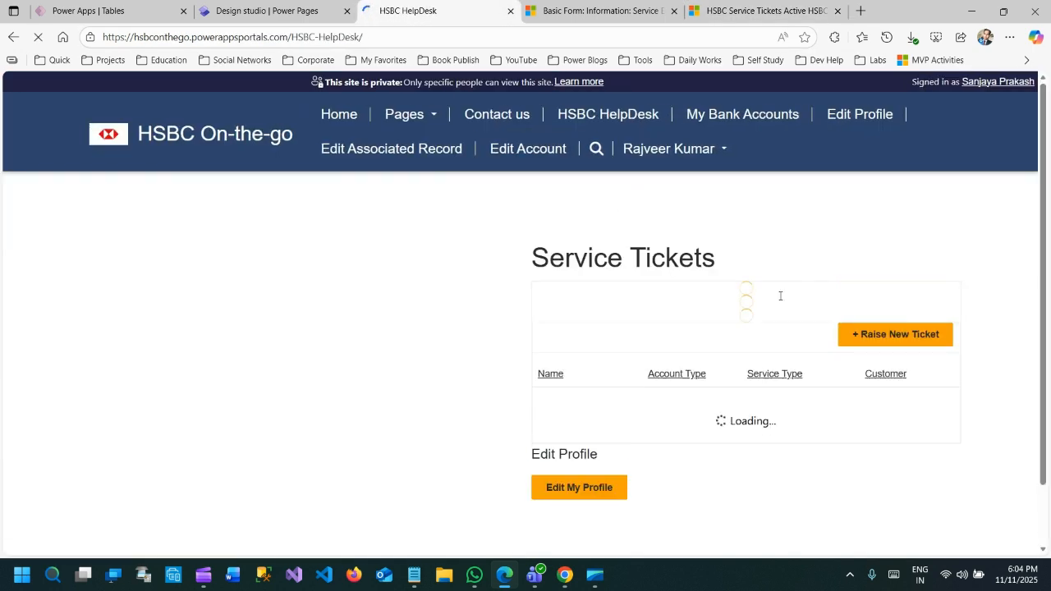
pyautogui.scroll(-2, 877, 350)
pyautogui.click(941, 225)
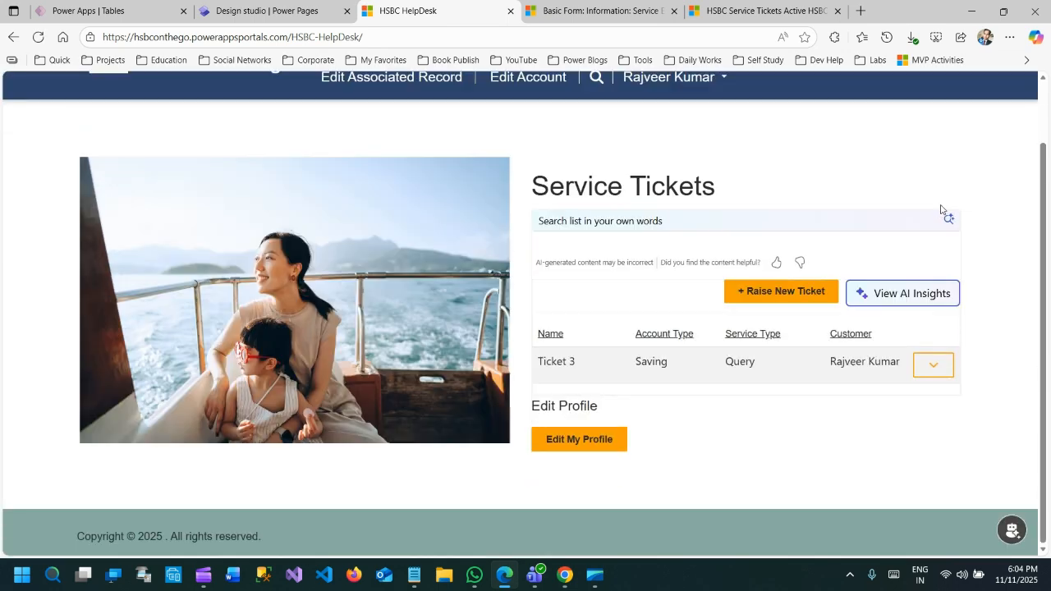
pyautogui.click(927, 365)
pyautogui.scroll(-1, 878, 384)
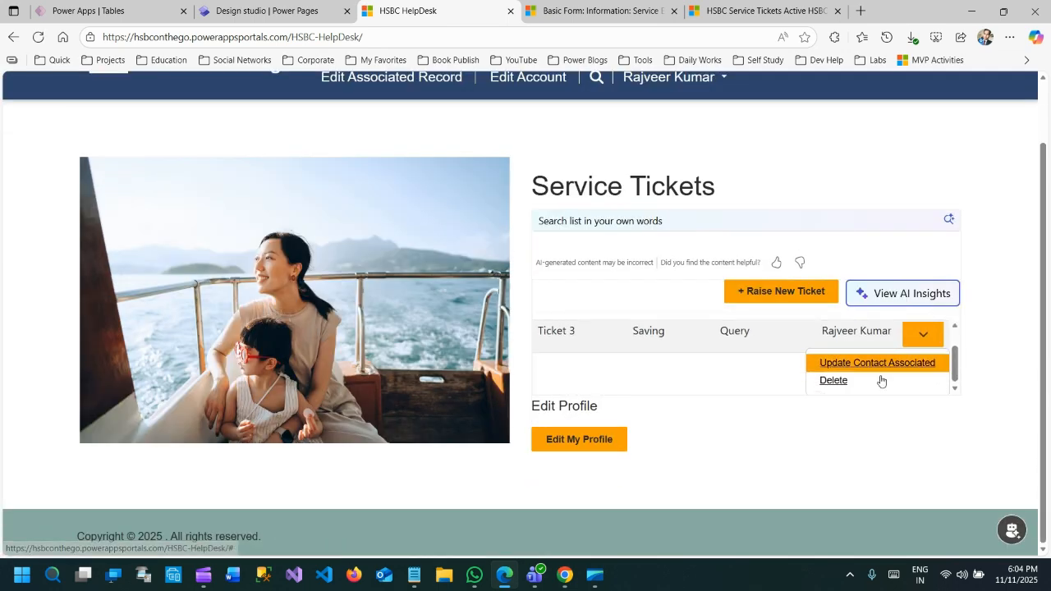
pyautogui.click(849, 380)
pyautogui.press('Return')
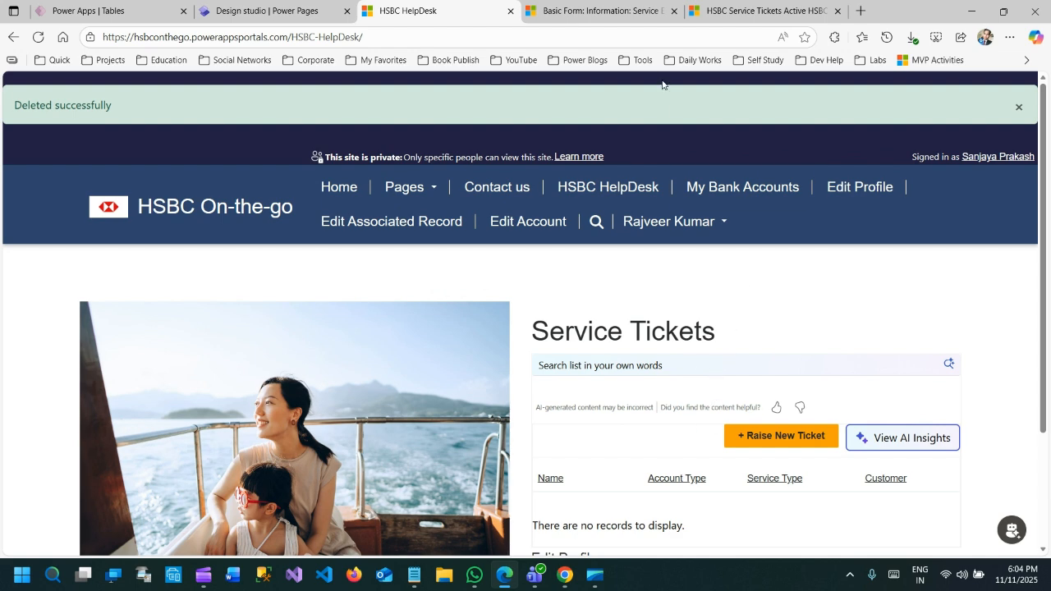
pyautogui.click(755, 11)
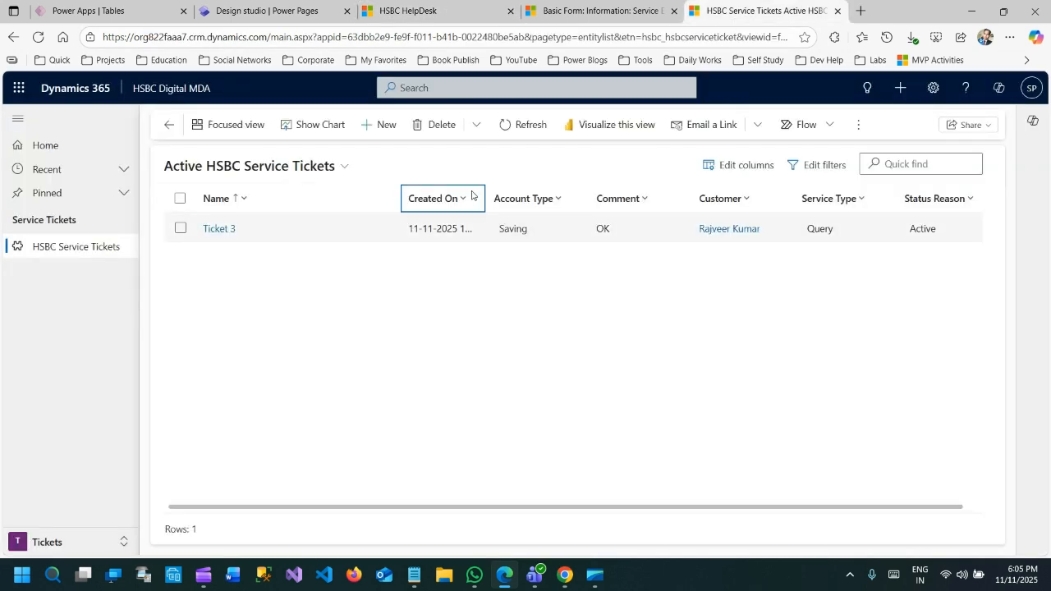
pyautogui.click(522, 131)
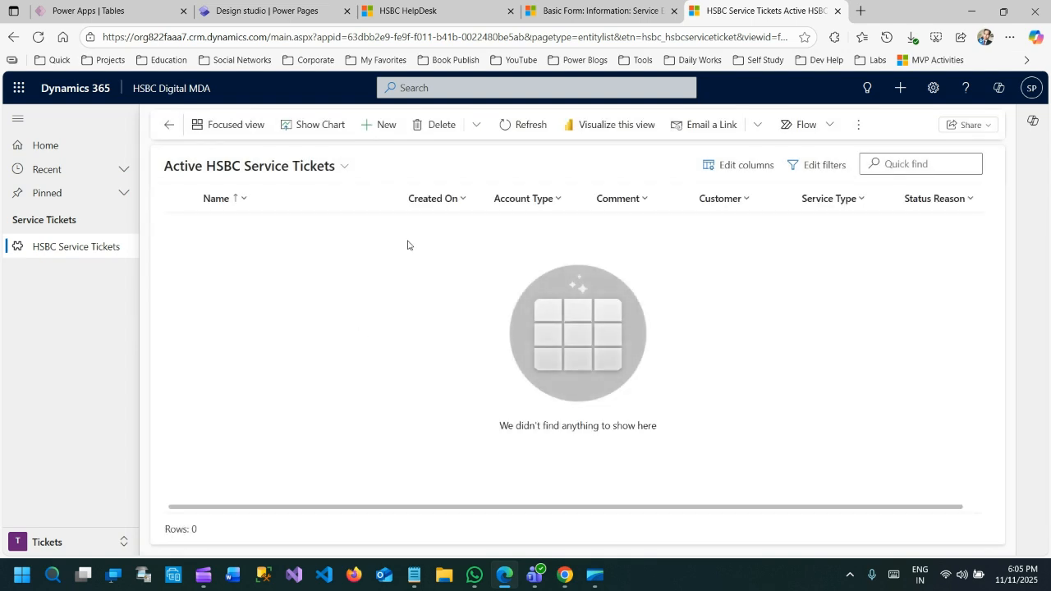
# Open the portal's Edit Associated Record page and check the Allow Create If Null option on the Service Edit basic form
pyautogui.click(413, 14)
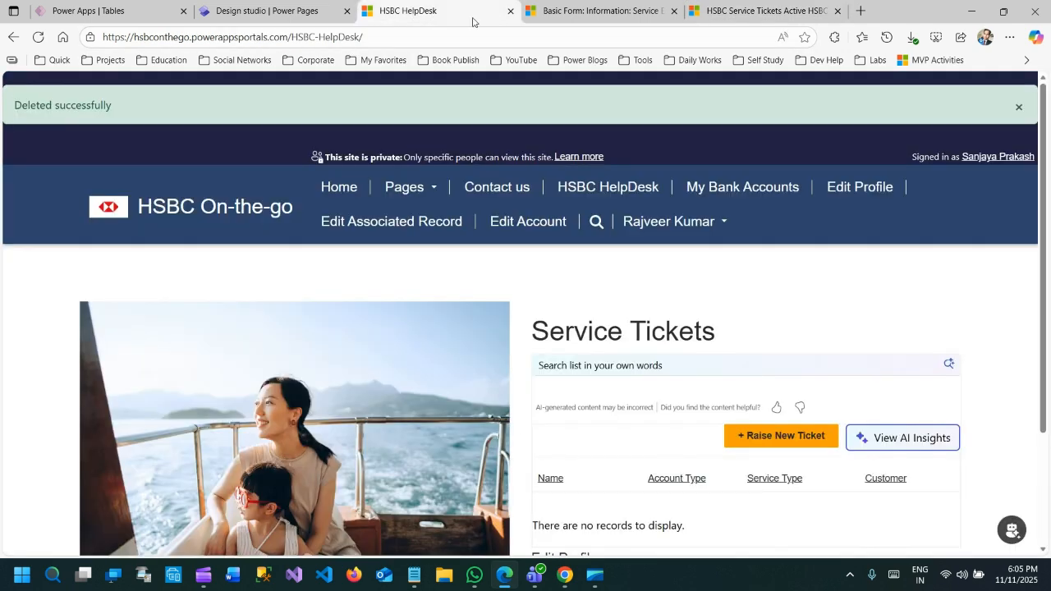
pyautogui.click(379, 224)
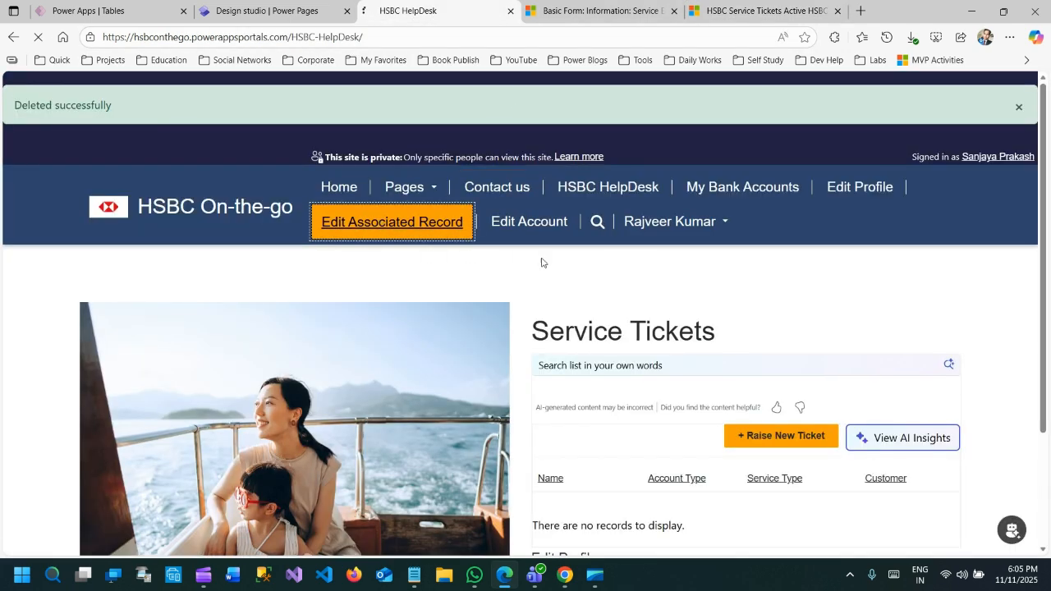
pyautogui.scroll(-2, 189, 301)
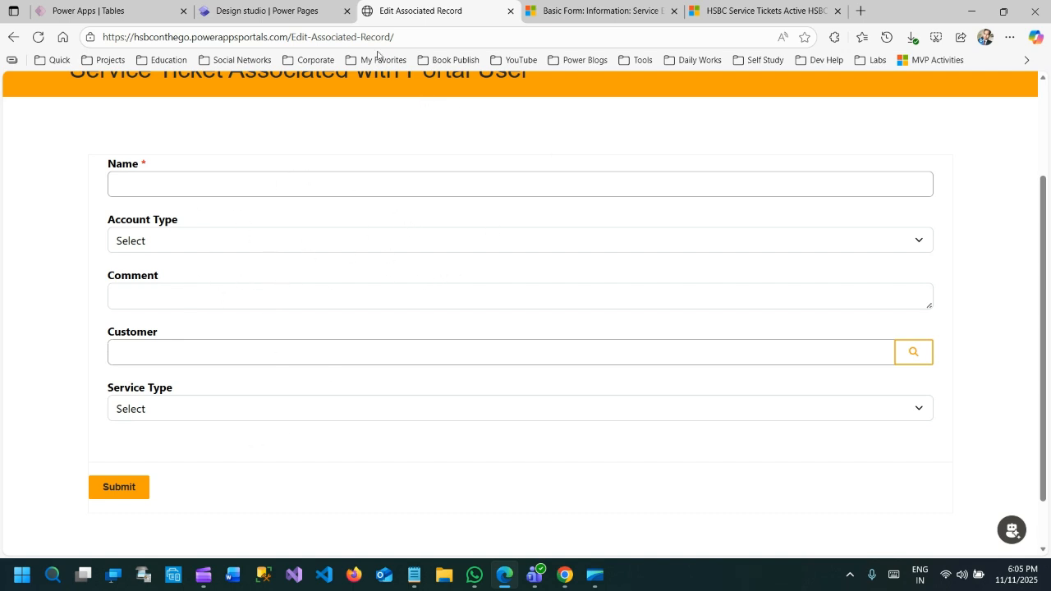
pyautogui.click(547, 14)
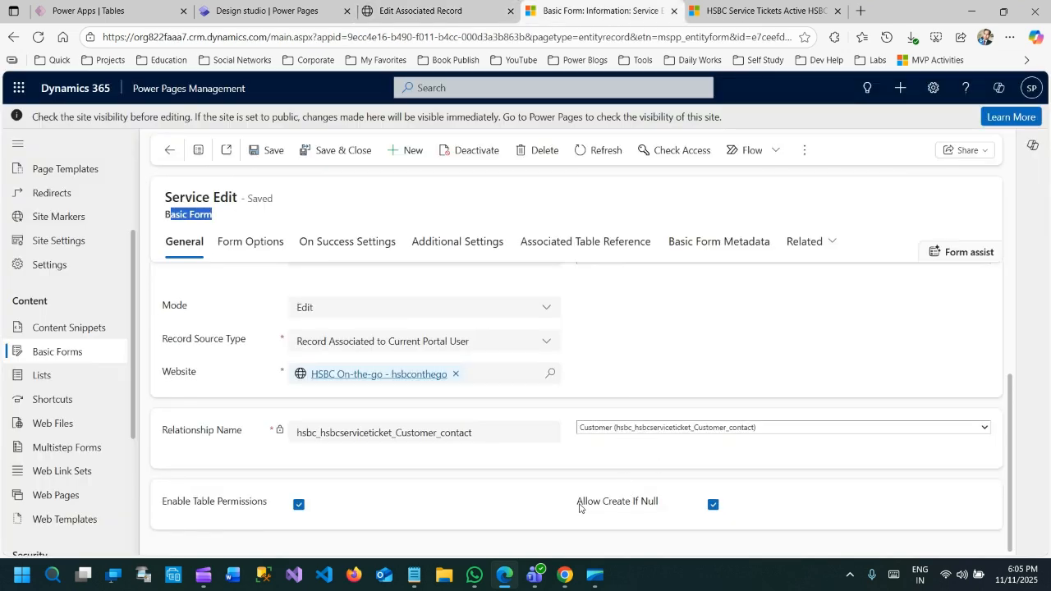
pyautogui.moveTo(579, 508); pyautogui.dragTo(610, 510)
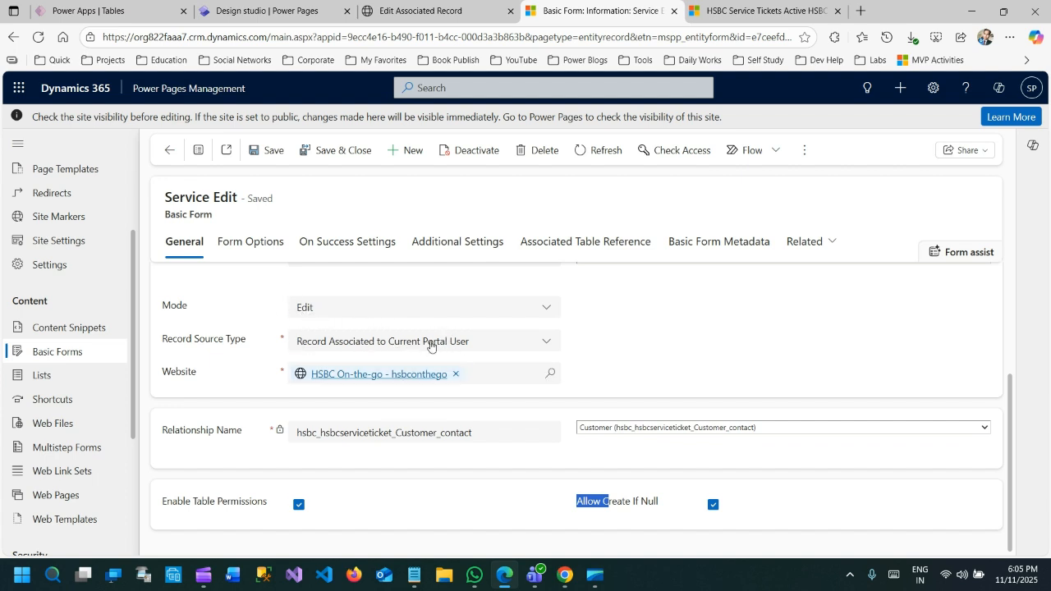
# Submit the portal form with name My Ticket, account type Saving, comment test and service type Query, leaving Customer empty
pyautogui.click(739, 11)
pyautogui.click(415, 12)
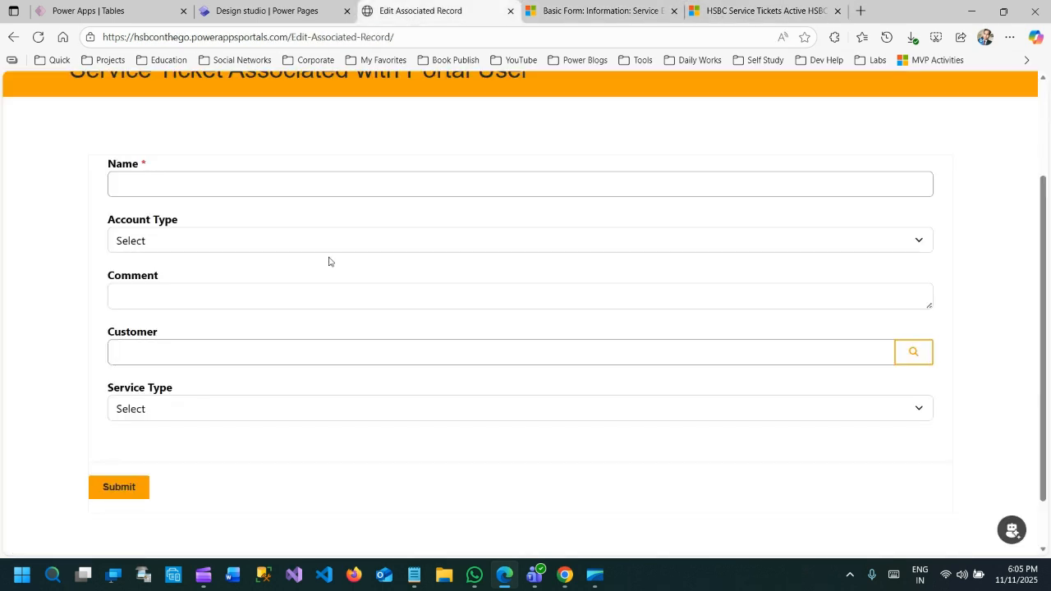
pyautogui.click(222, 183)
pyautogui.write('My Tic')
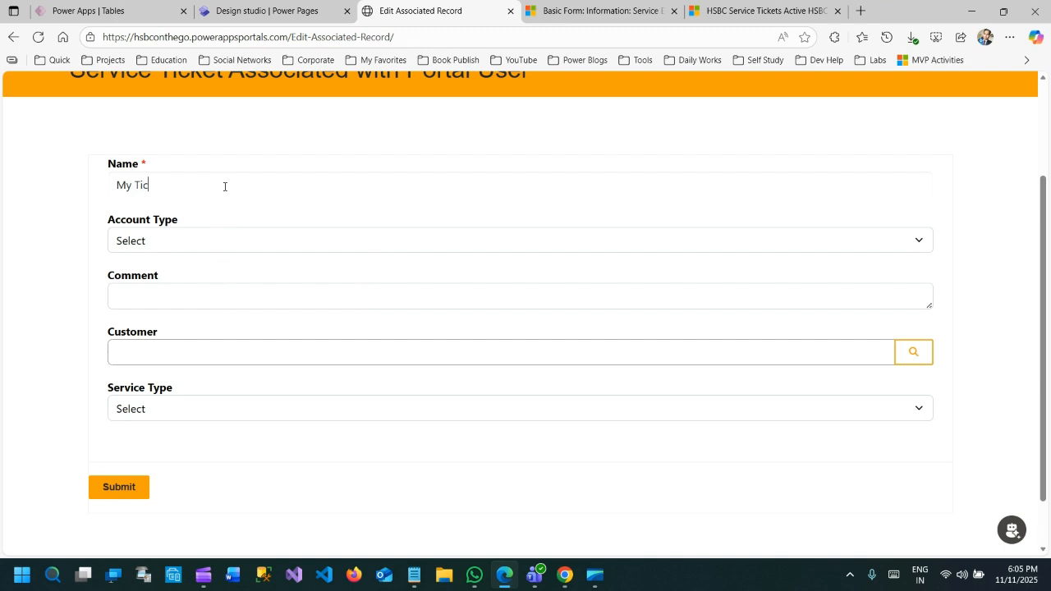
pyautogui.write('ket')
pyautogui.click(194, 239)
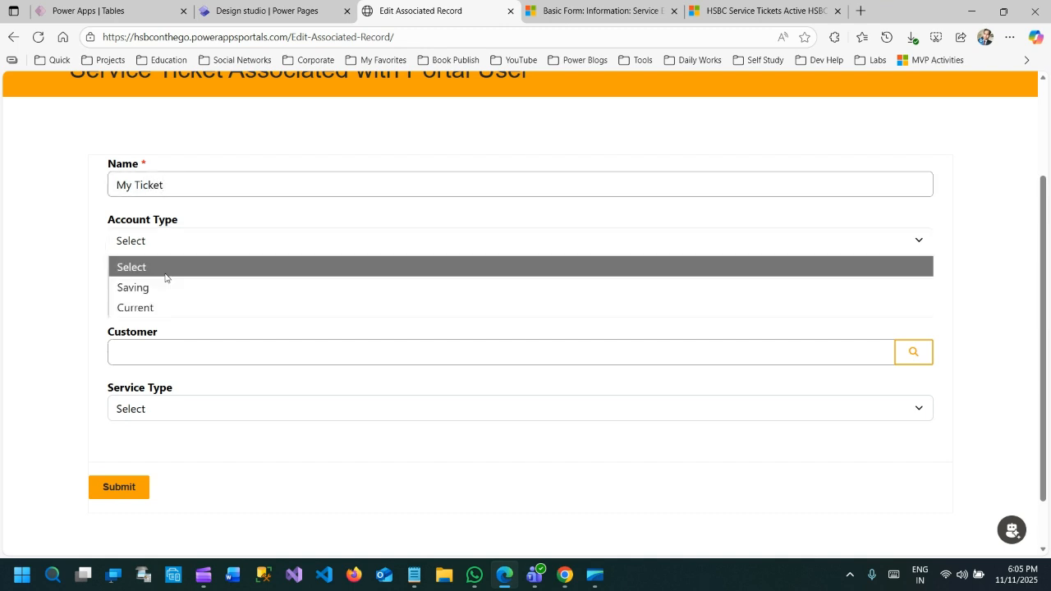
pyautogui.click(140, 287)
pyautogui.write('test')
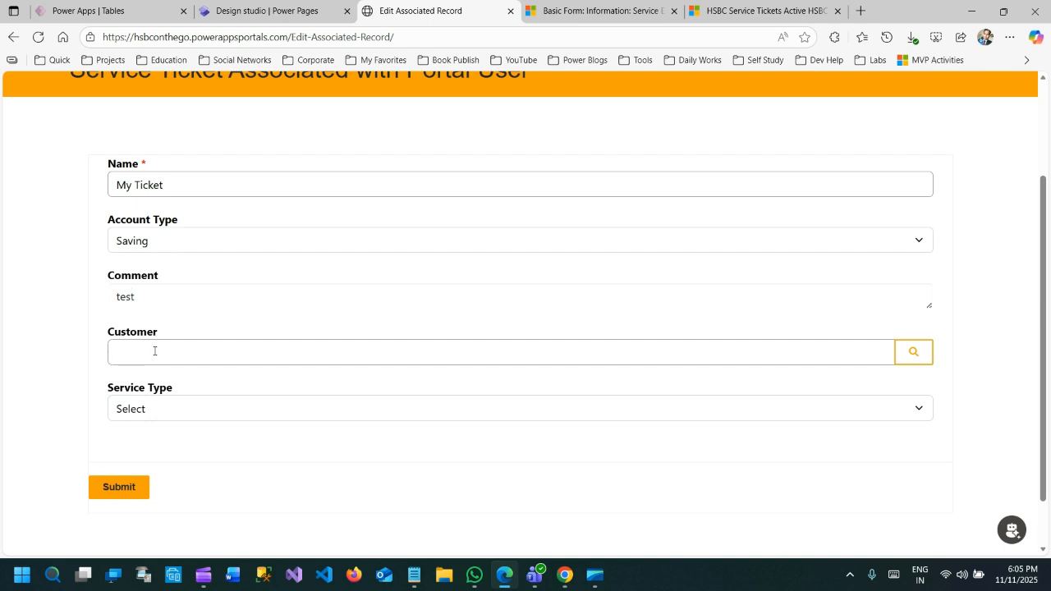
pyautogui.click(153, 410)
pyautogui.click(171, 454)
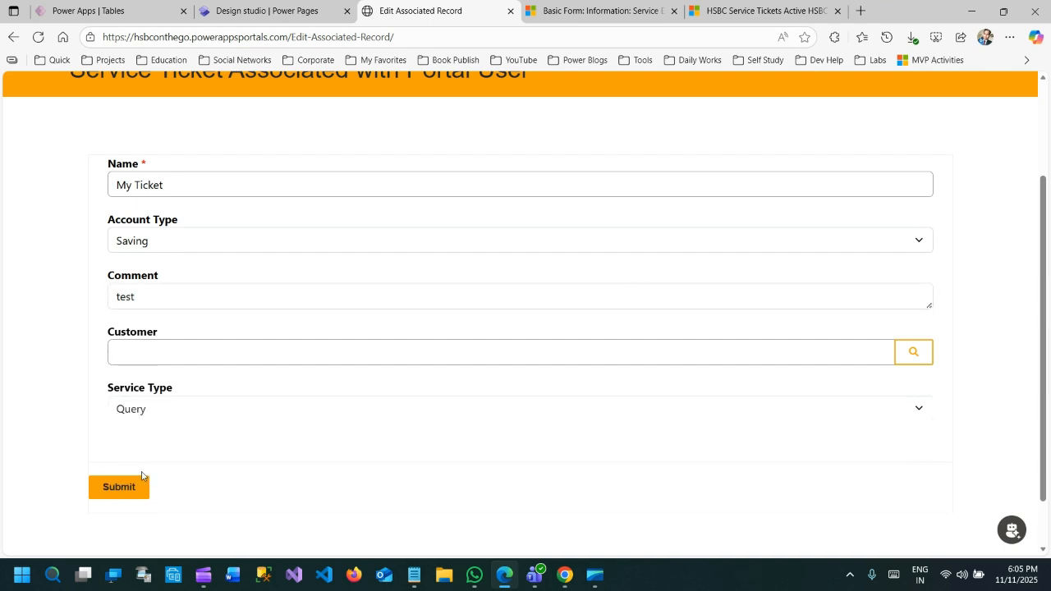
pyautogui.click(123, 486)
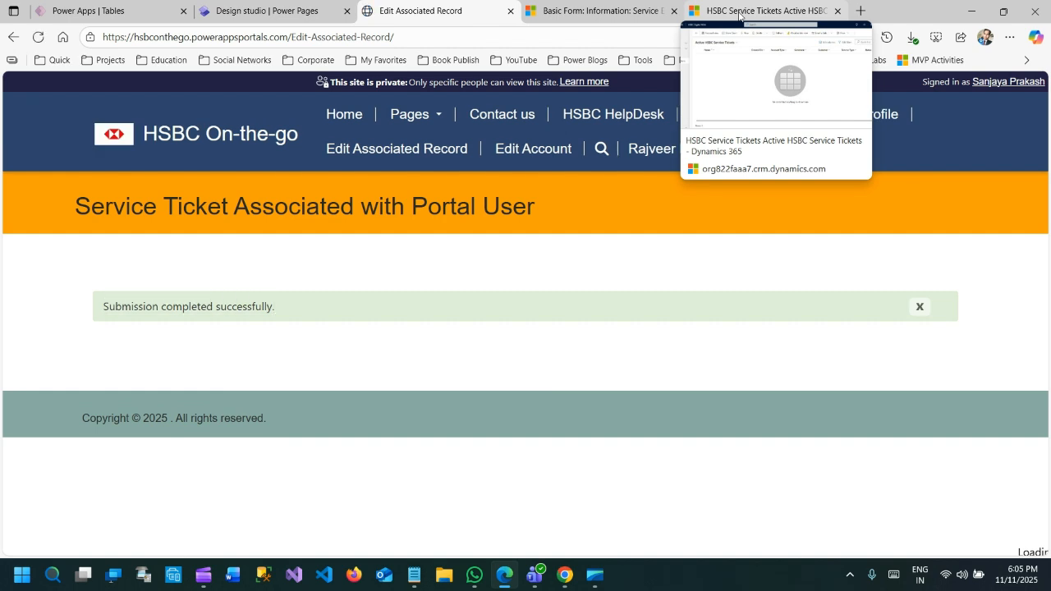
# Refresh the Active HSBC Service Tickets list and open My Ticket to check its Customer against the Service Edit basic form settings
pyautogui.click(738, 13)
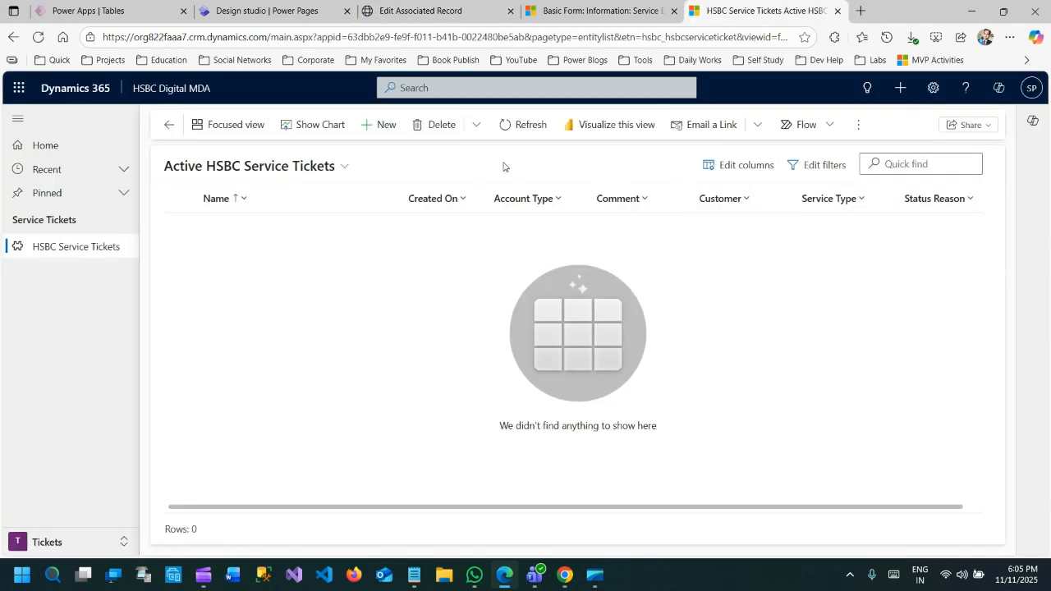
pyautogui.click(508, 124)
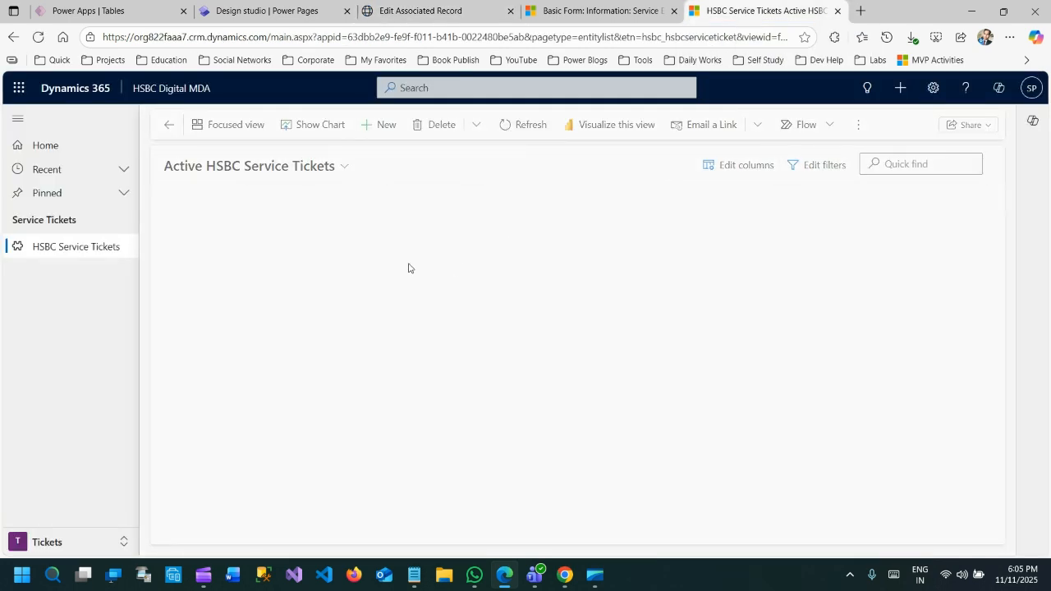
pyautogui.doubleClick(462, 227)
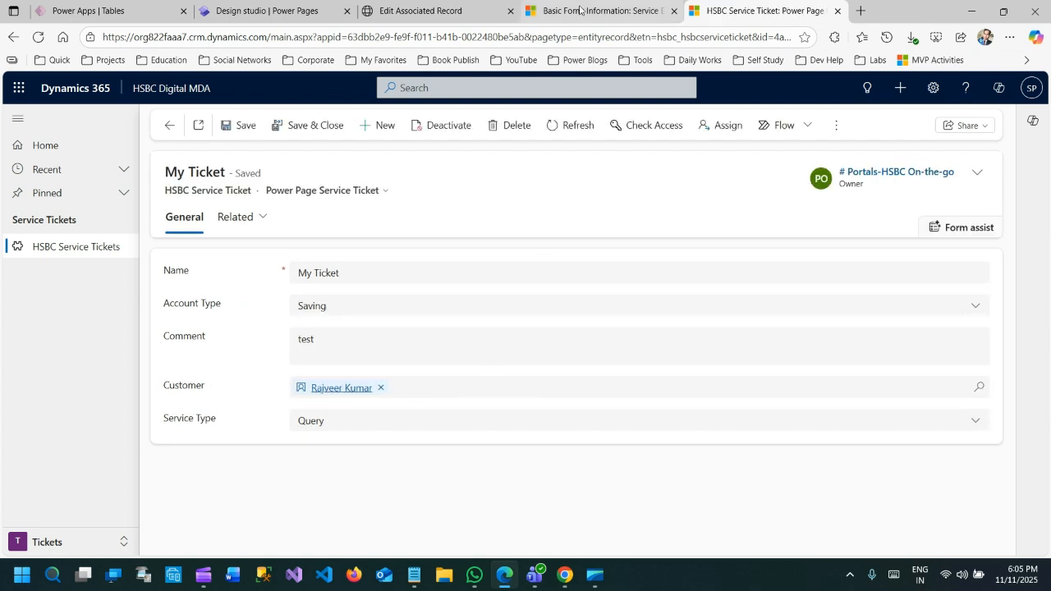
pyautogui.click(578, 10)
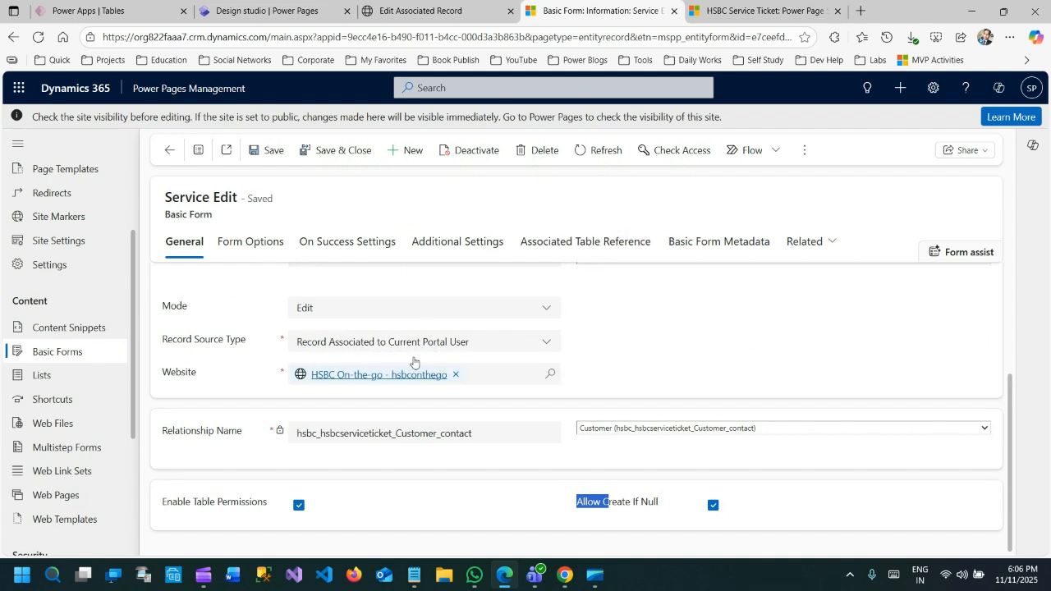
pyautogui.click(743, 14)
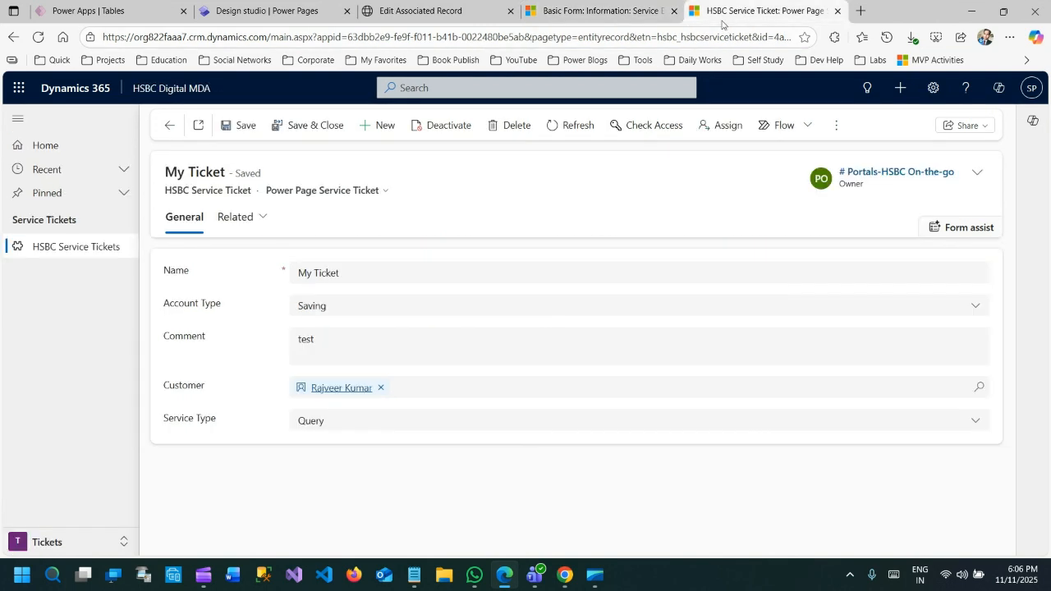
# Reopen the portal's Edit Associated Record page to check which service ticket the form loads
pyautogui.click(439, 11)
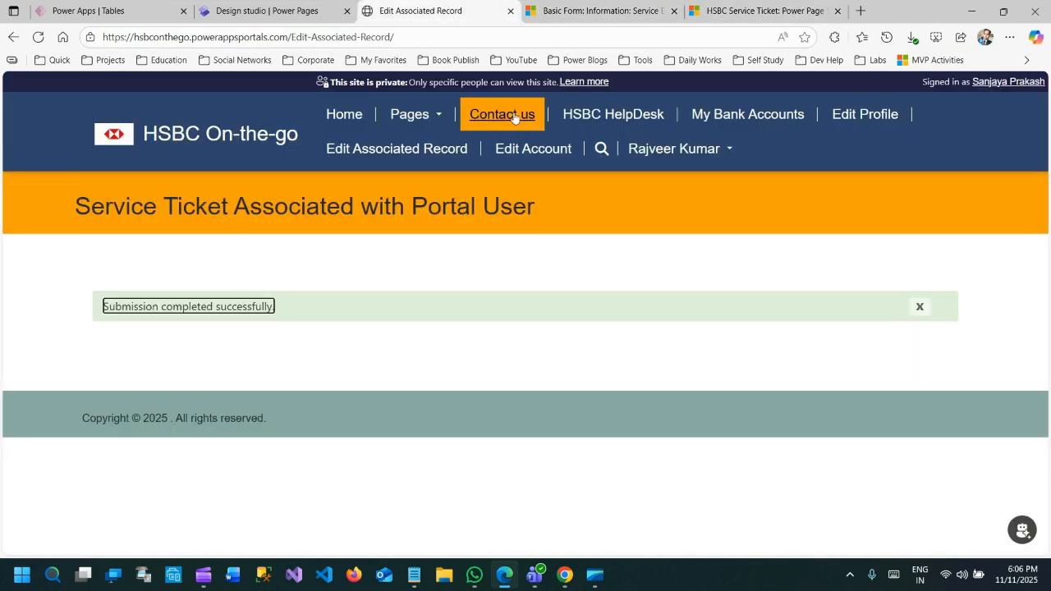
pyautogui.click(417, 159)
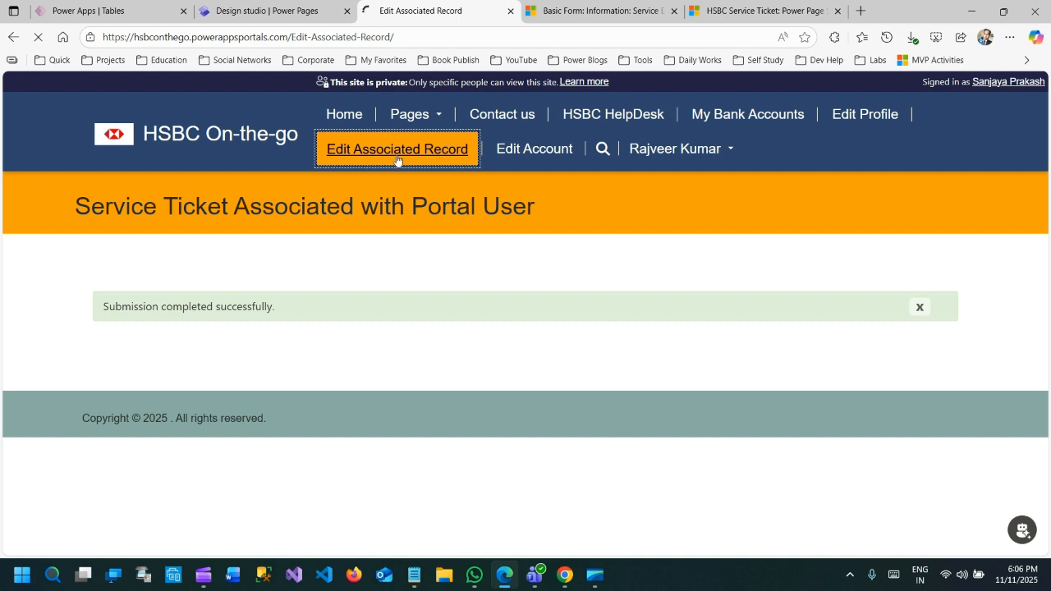
pyautogui.scroll(-2, 279, 328)
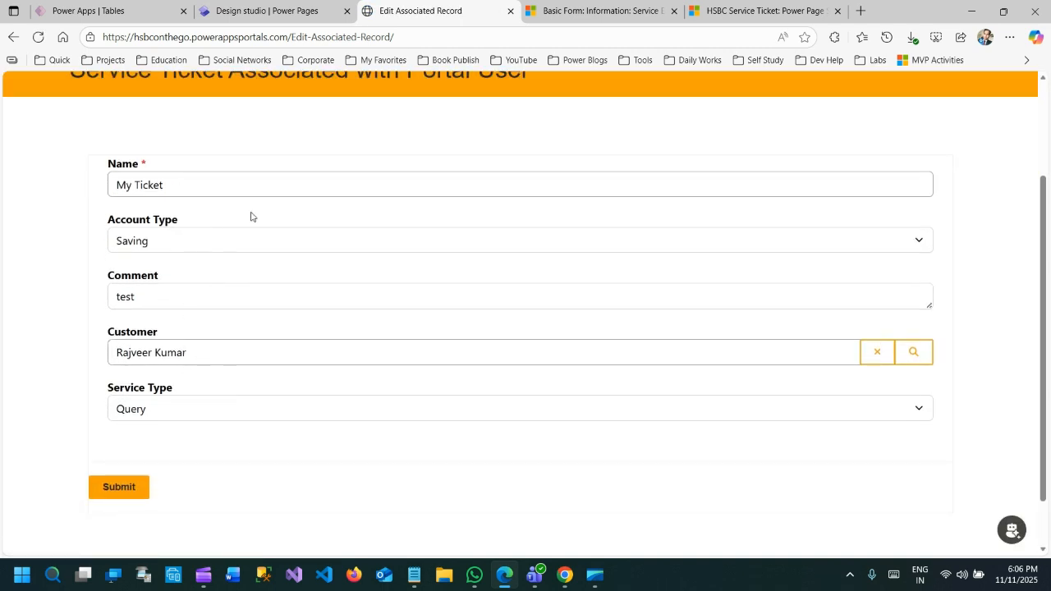
# Switch to the Figma board in Chrome and review the four notes on Record Associated with Current Portal User
pyautogui.click(564, 574)
pyautogui.click(456, 402)
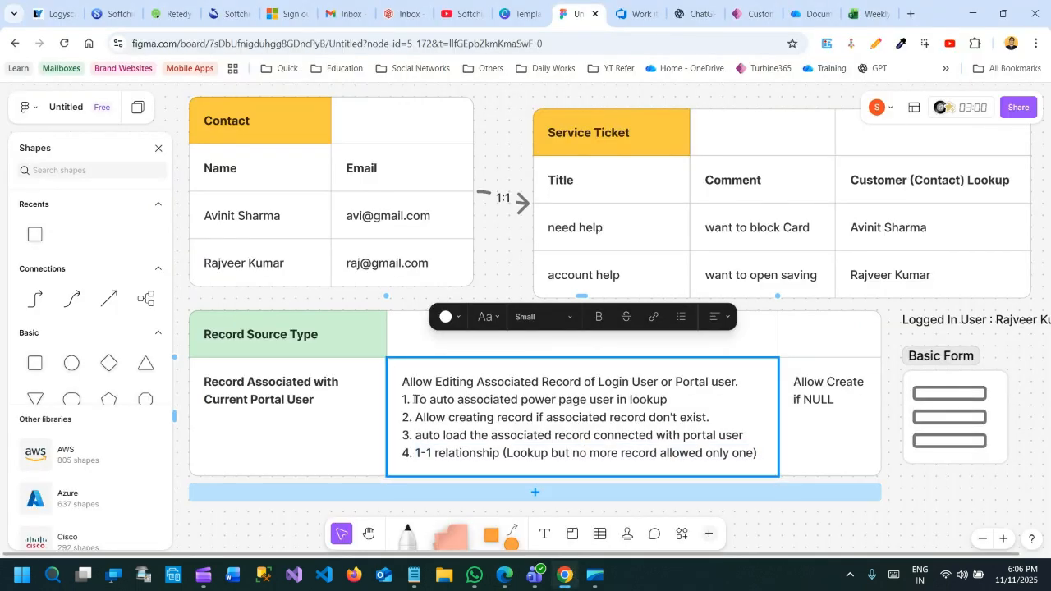
pyautogui.moveTo(413, 400); pyautogui.dragTo(671, 404)
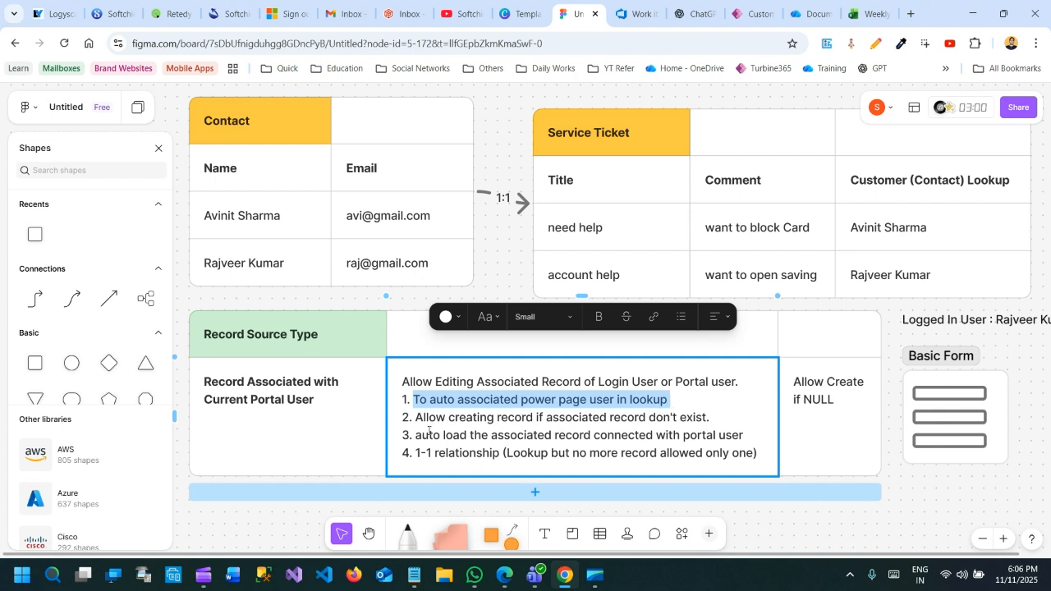
pyautogui.moveTo(421, 418); pyautogui.dragTo(696, 417)
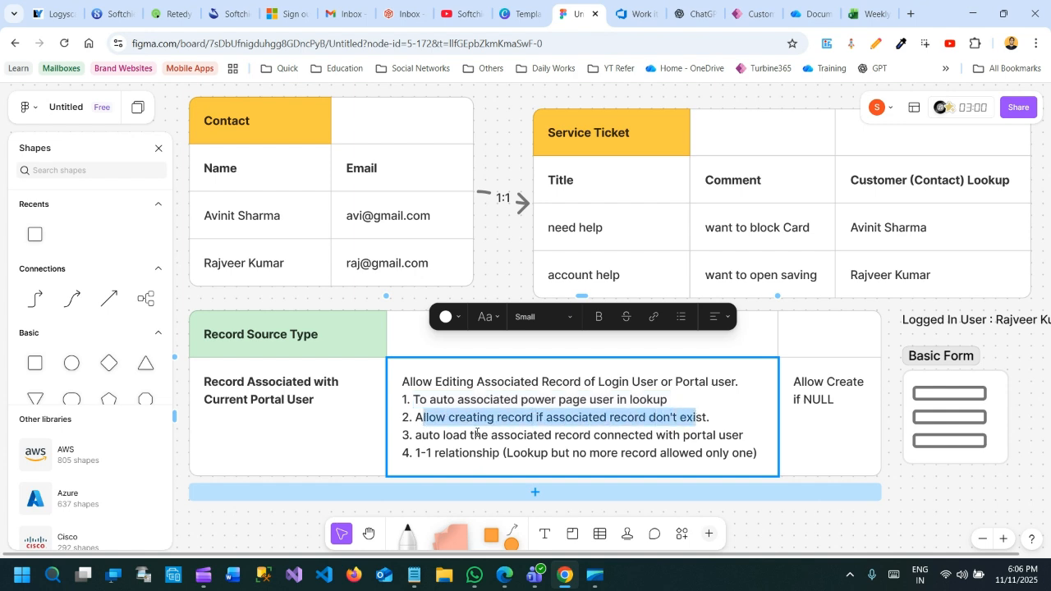
pyautogui.moveTo(417, 439); pyautogui.dragTo(748, 438)
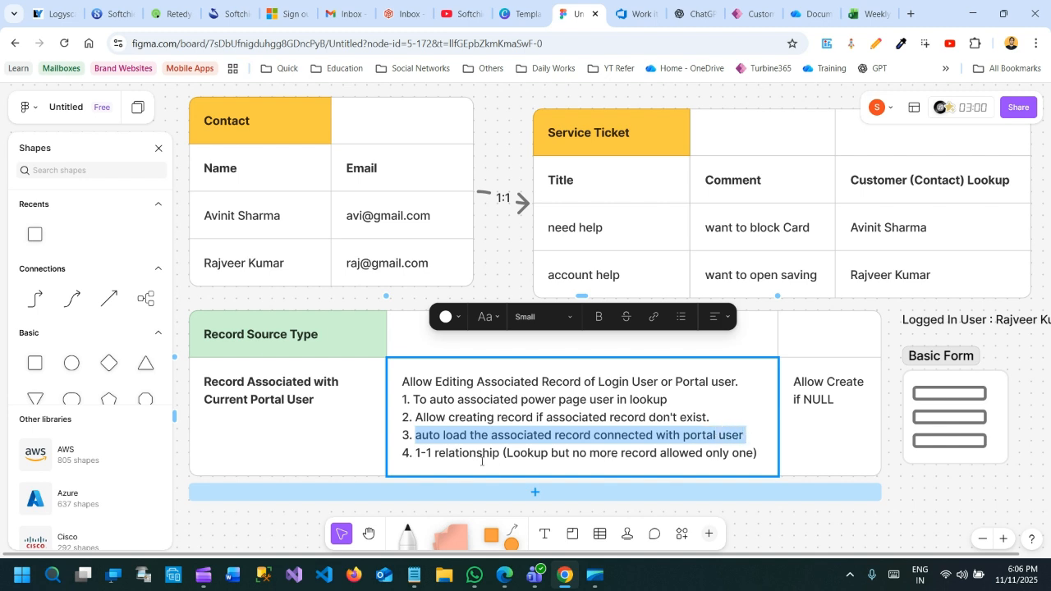
pyautogui.click(428, 452)
pyautogui.moveTo(416, 453); pyautogui.dragTo(527, 453)
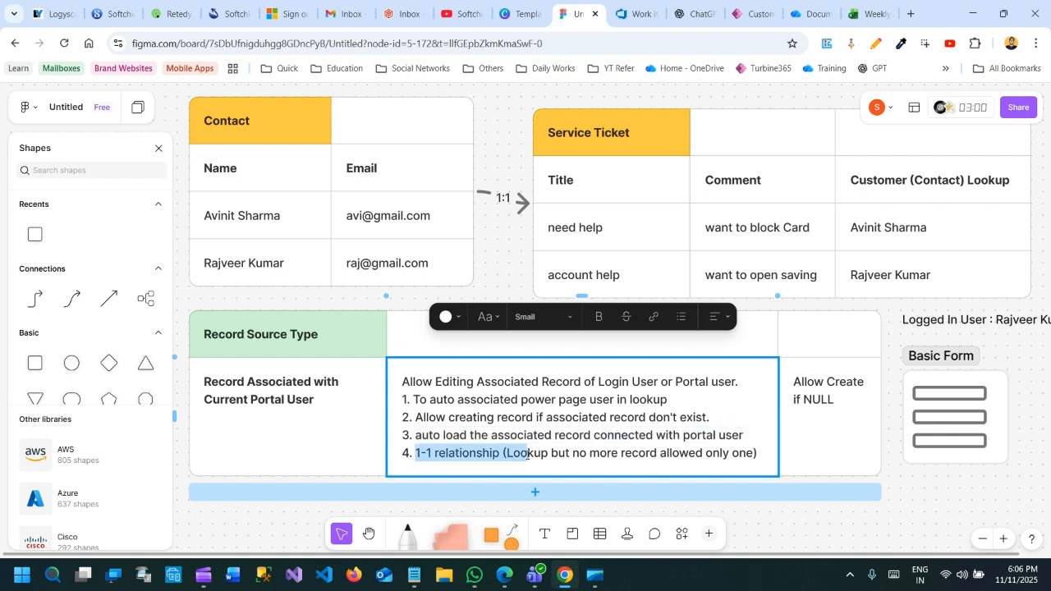
pyautogui.click(558, 453)
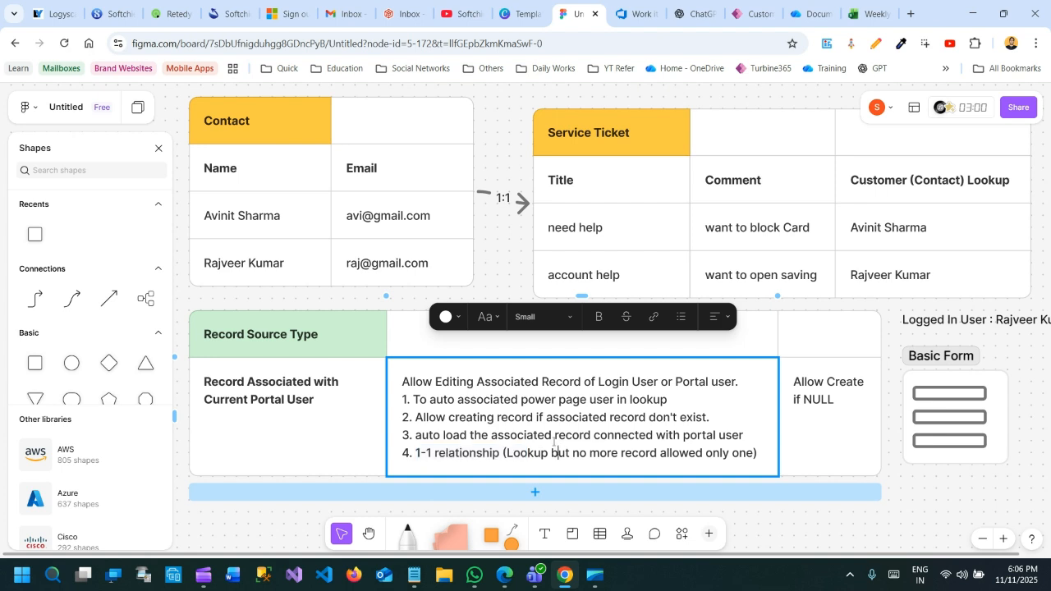